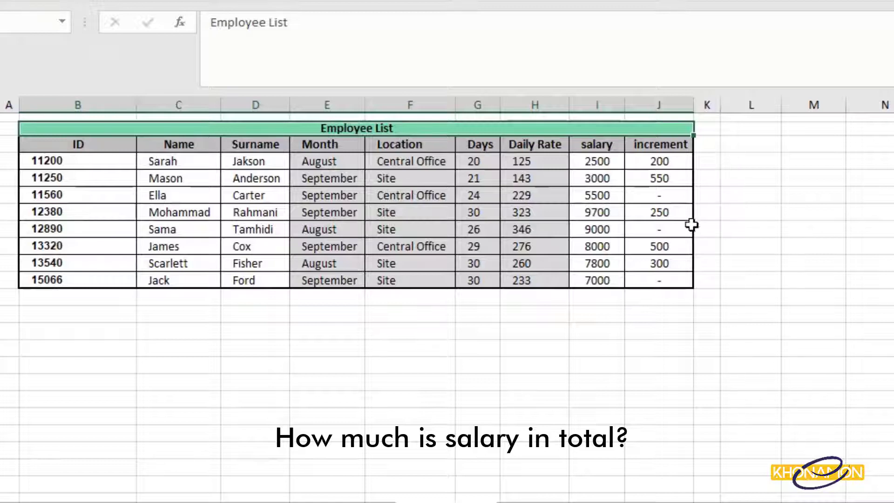
# Total the increment column in cell J12 with the formula =SUM(J4:J11)
pyautogui.click(637, 296)
pyautogui.write('=sum')
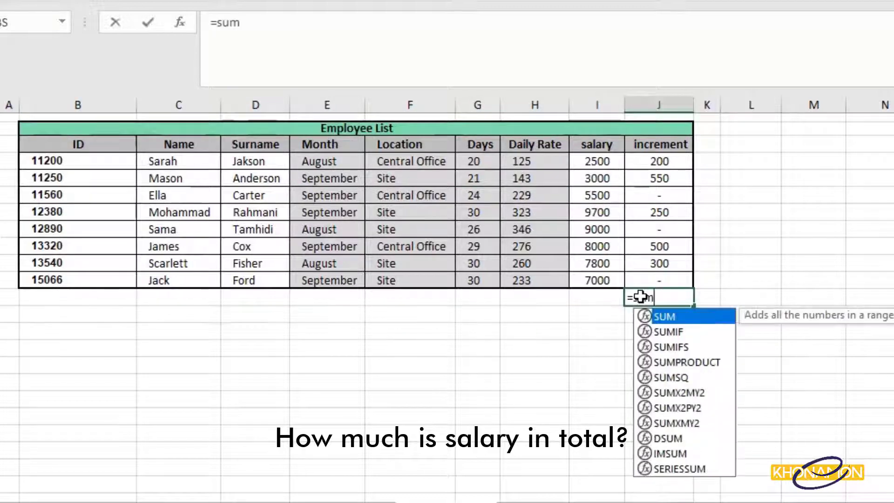
pyautogui.doubleClick(663, 312)
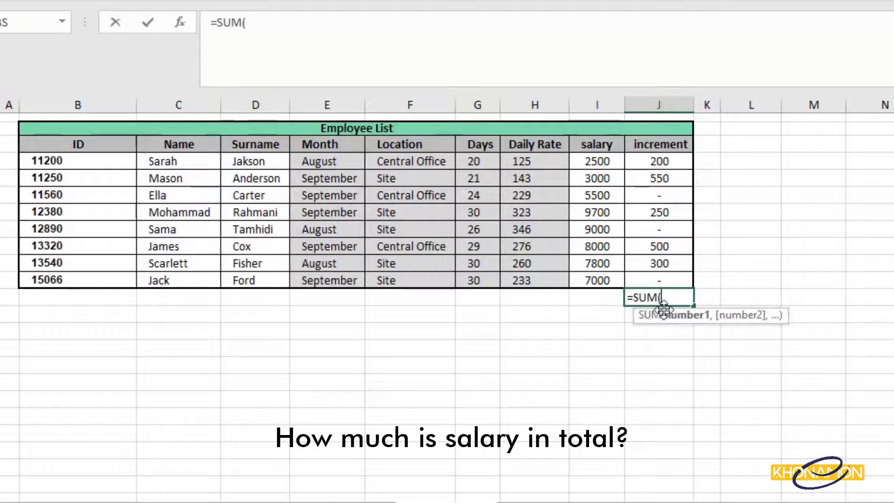
pyautogui.moveTo(660, 160); pyautogui.dragTo(656, 280)
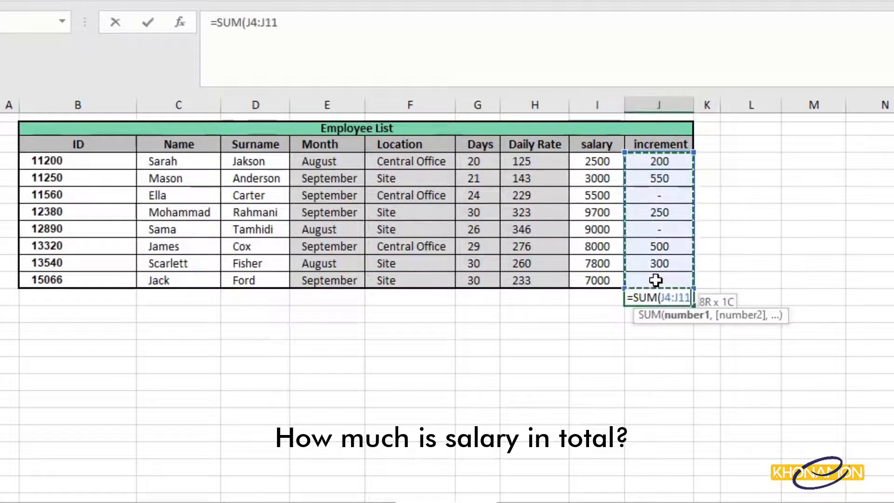
pyautogui.press('Return')
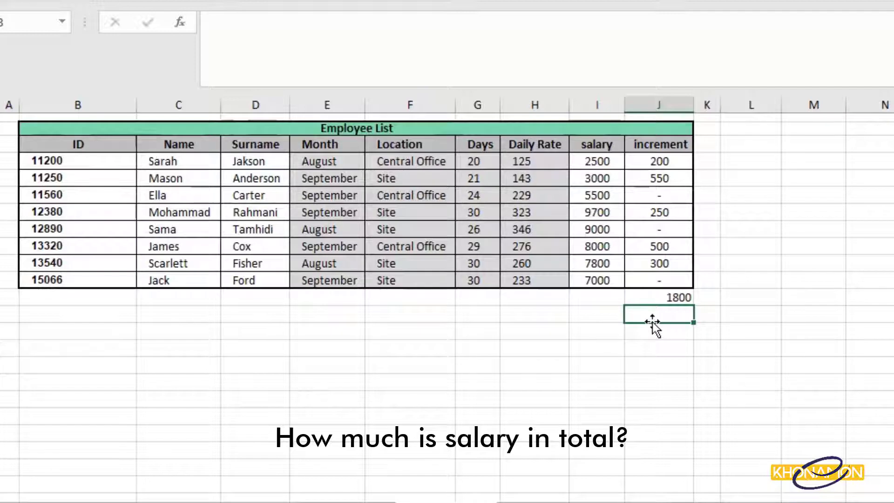
# Re-enter the SUM formula over J4:J11 in the cell directly below the increment column
pyautogui.click(657, 297)
pyautogui.write('=SUM(')
pyautogui.moveTo(656, 163); pyautogui.dragTo(655, 281)
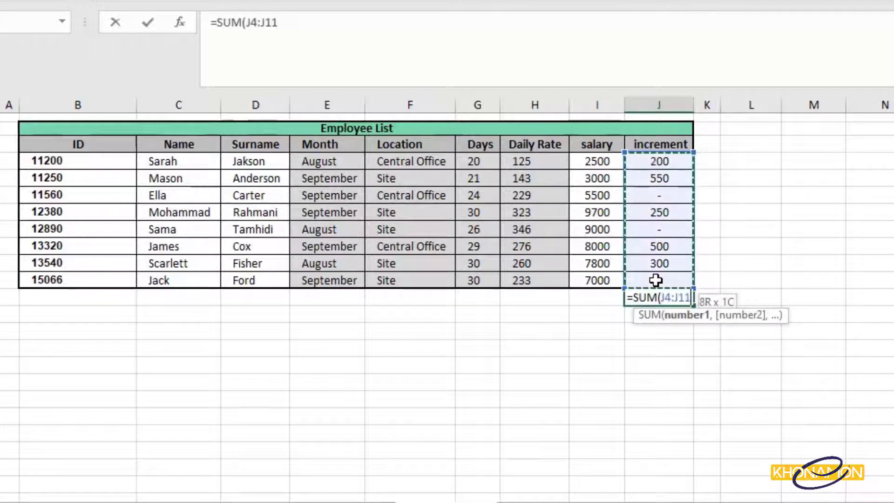
pyautogui.press('Return')
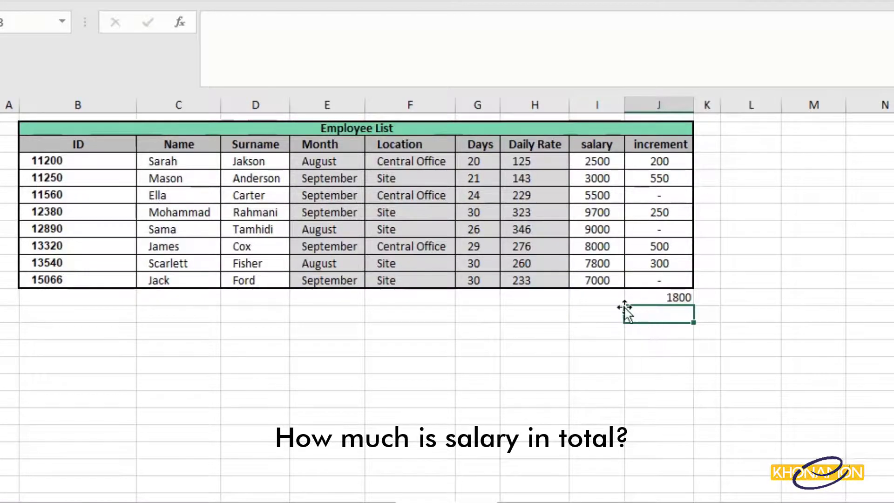
# Total the salary column I4:I11 in cell I12 using AutoSum
pyautogui.click(600, 298)
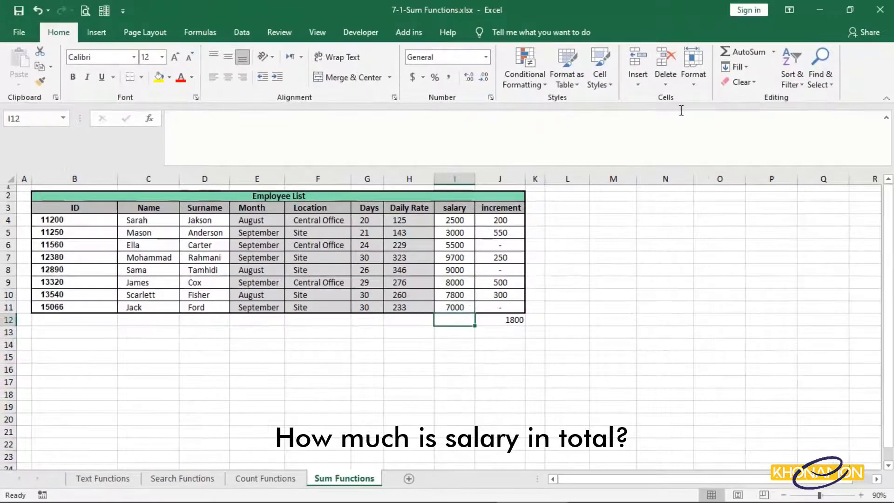
pyautogui.click(739, 53)
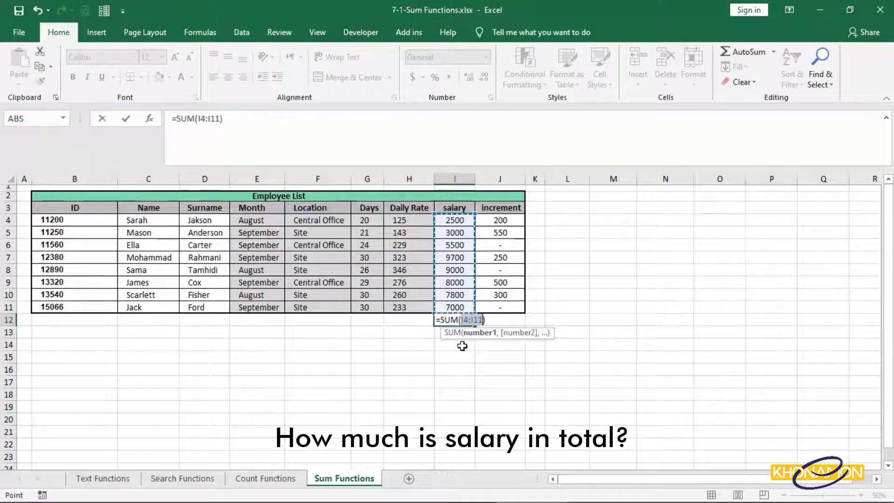
pyautogui.press('Return')
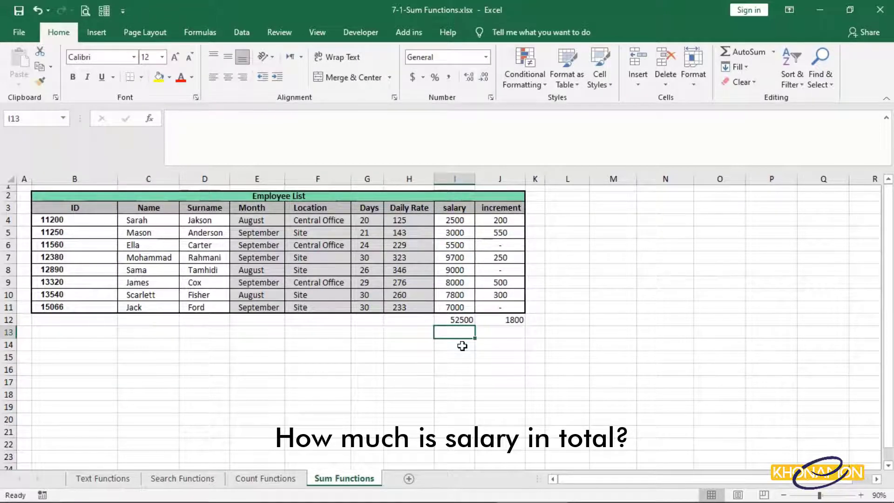
# Add the salary and increment totals, I12:J12, with a SUM formula in cell I13
pyautogui.write('=sum')
pyautogui.press('Tab')
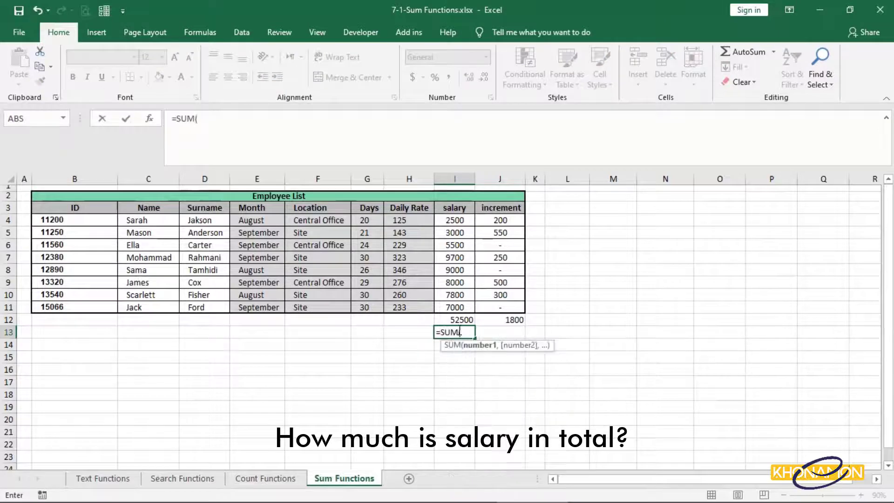
pyautogui.moveTo(453, 320); pyautogui.dragTo(506, 320)
pyautogui.press('Return')
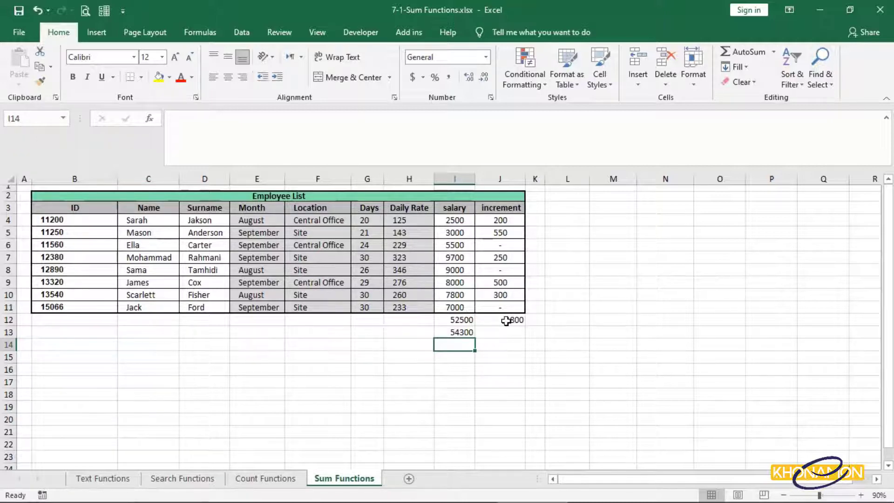
# Apply the $ English (United States) accounting format to the salary and increment values and their totals, I4:J13
pyautogui.moveTo(457, 221); pyautogui.dragTo(511, 332)
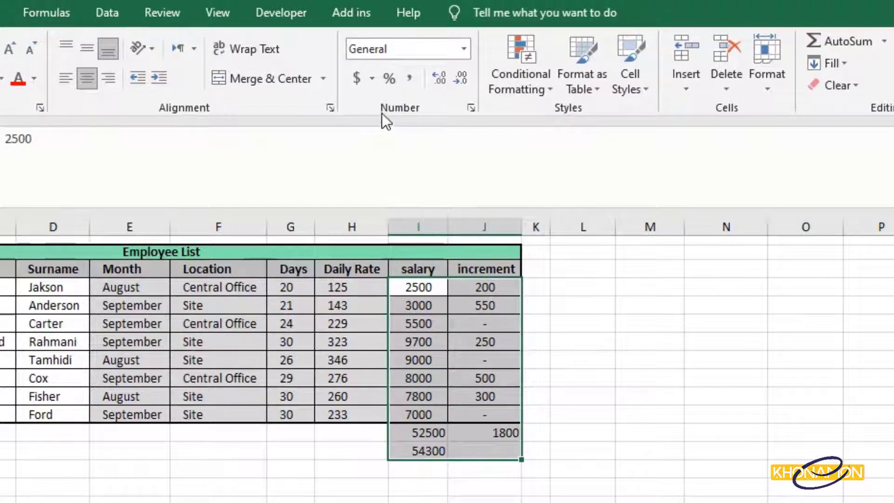
pyautogui.click(373, 78)
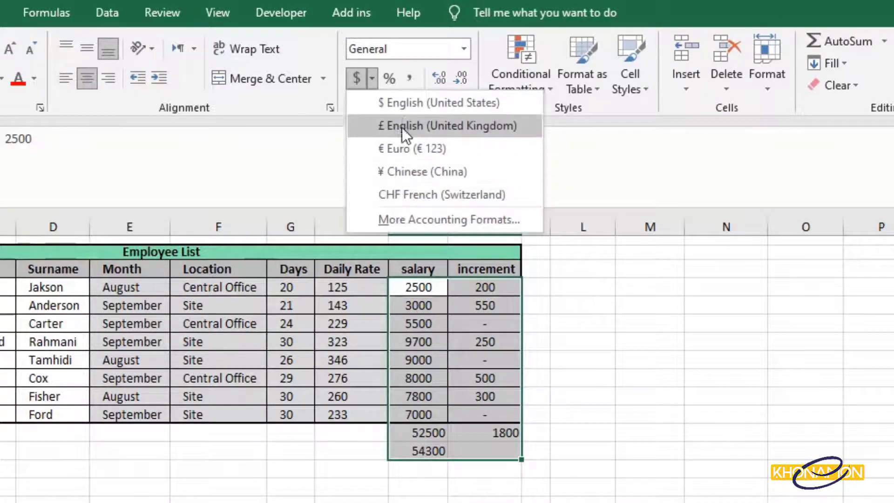
pyautogui.click(428, 218)
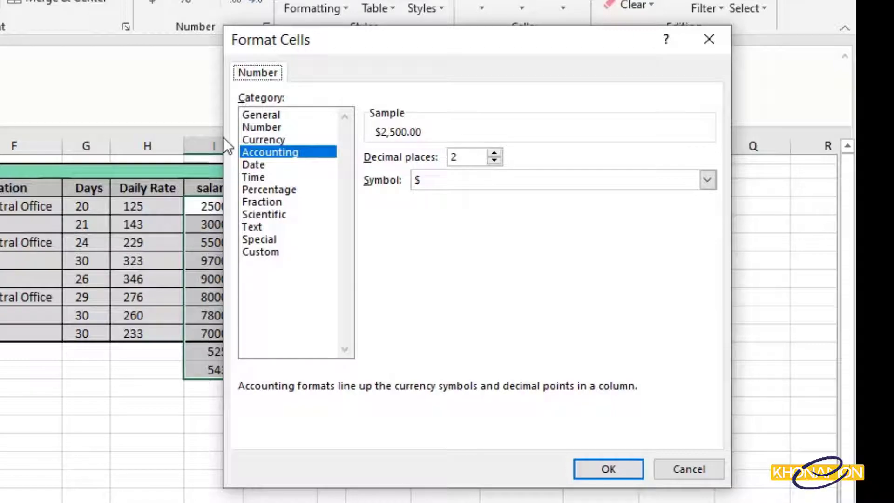
pyautogui.click(693, 467)
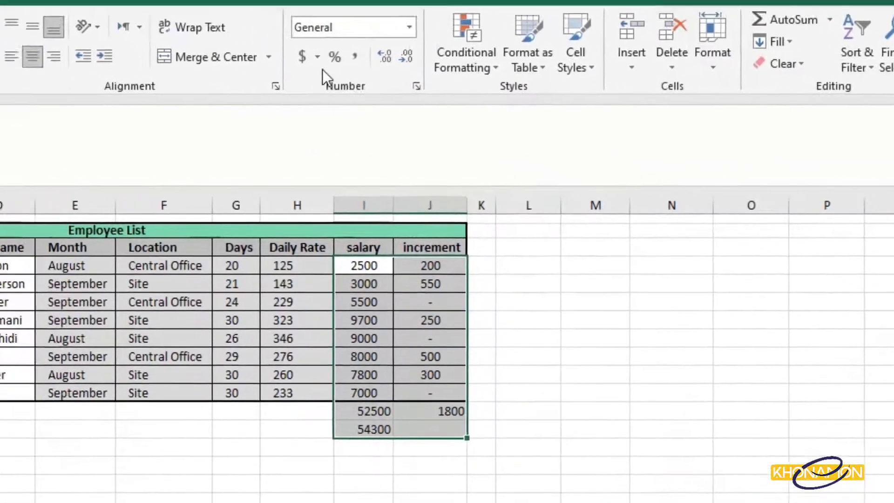
pyautogui.click(372, 79)
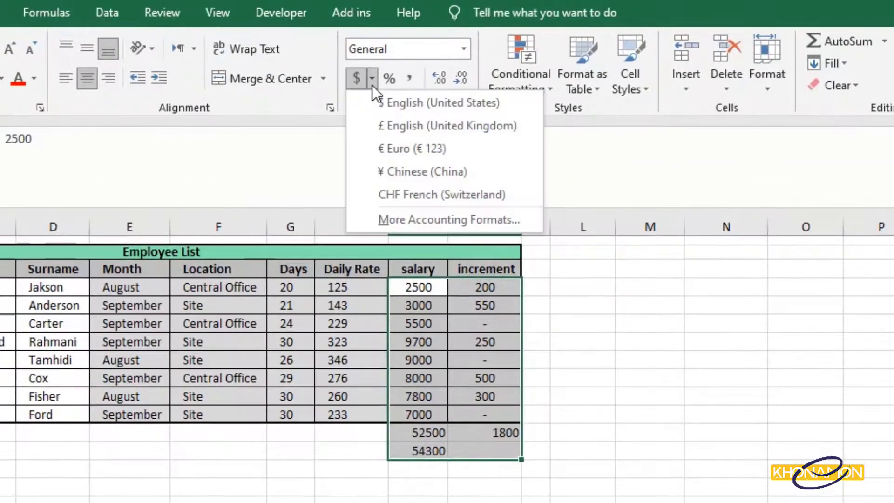
pyautogui.click(409, 110)
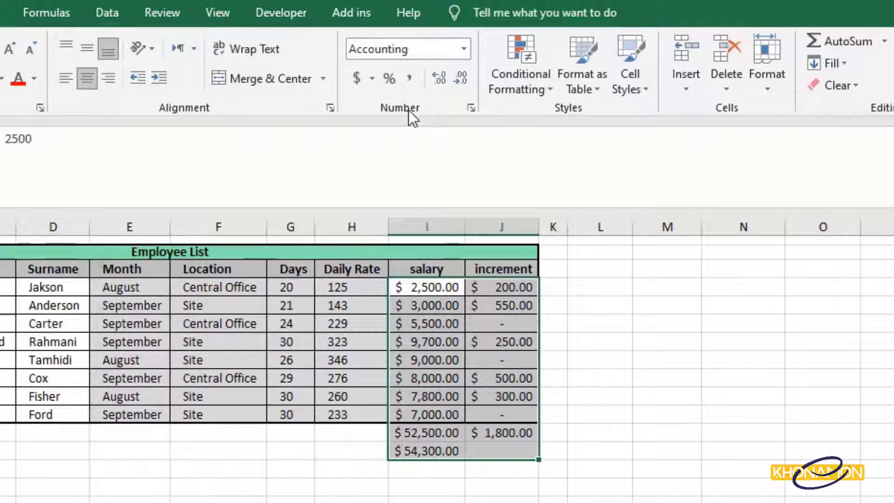
# Reduce the selected dollar amounts to zero decimal places
pyautogui.click(458, 76)
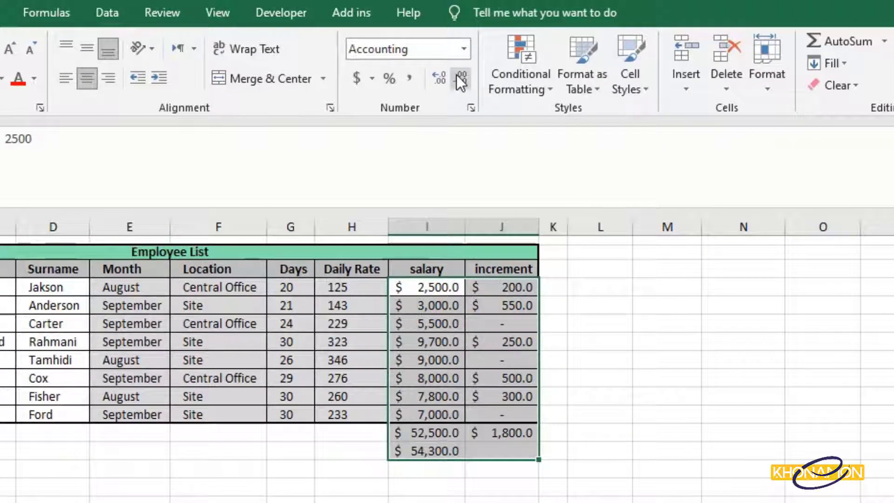
pyautogui.click(457, 76)
pyautogui.click(438, 78)
pyautogui.click(456, 80)
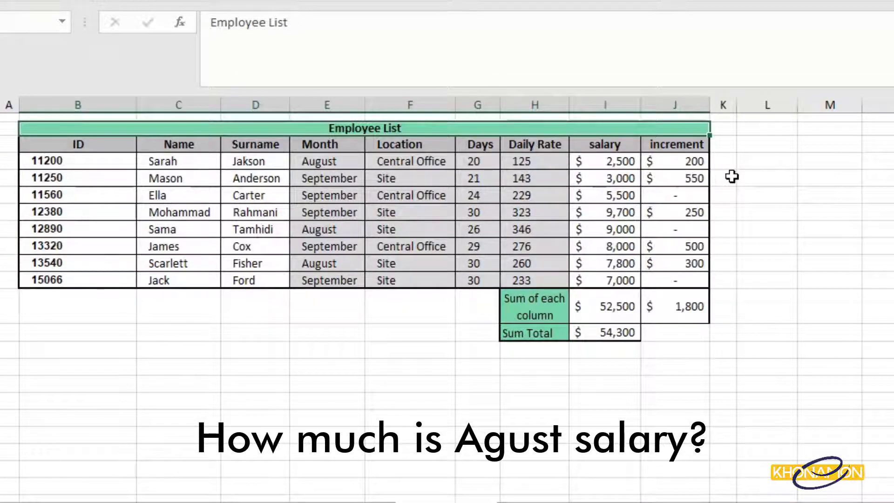
# Select the August entries in the Month column, then their matching salary cells I4, I8 and I10 to check their sum
pyautogui.click(349, 163)
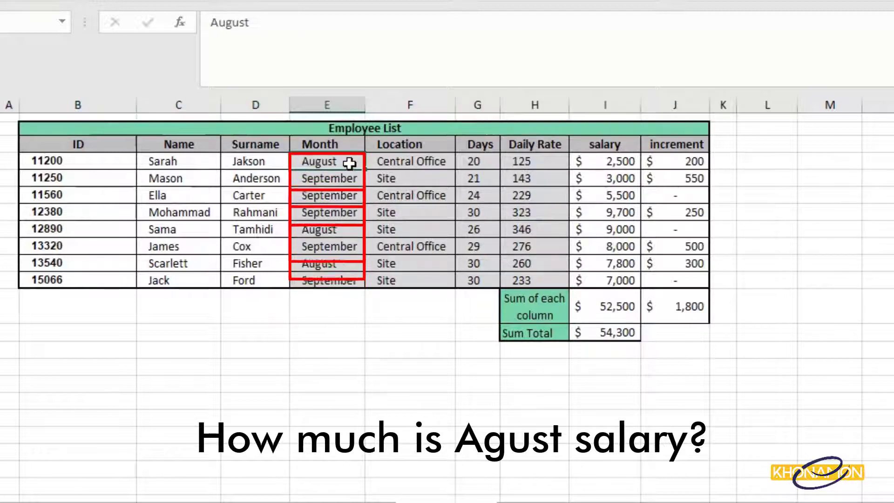
pyautogui.keyDown('ctrl'); pyautogui.click(355, 230); pyautogui.keyUp('ctrl')
pyautogui.keyDown('ctrl'); pyautogui.click(353, 264); pyautogui.keyUp('ctrl')
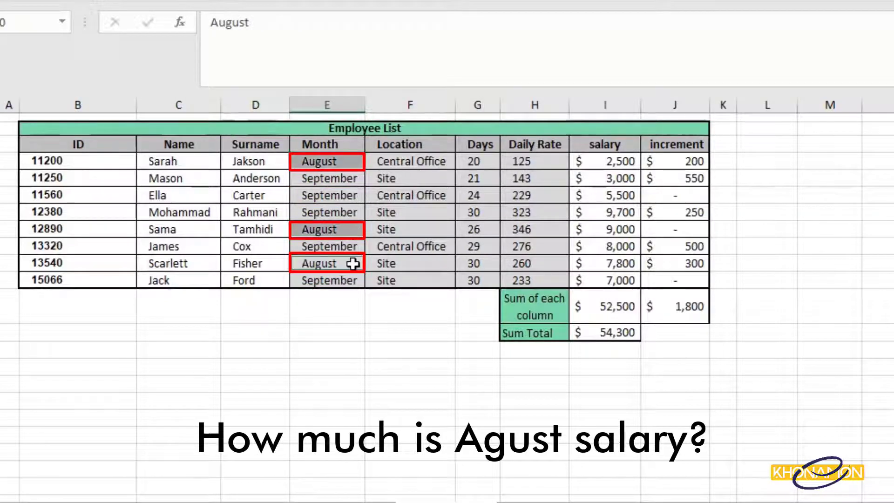
pyautogui.click(604, 165)
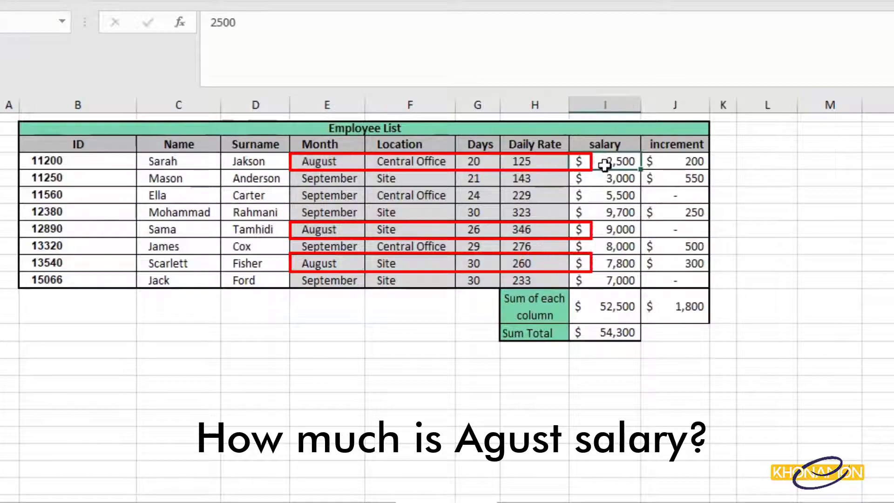
pyautogui.keyDown('ctrl'); pyautogui.click(603, 228); pyautogui.keyUp('ctrl')
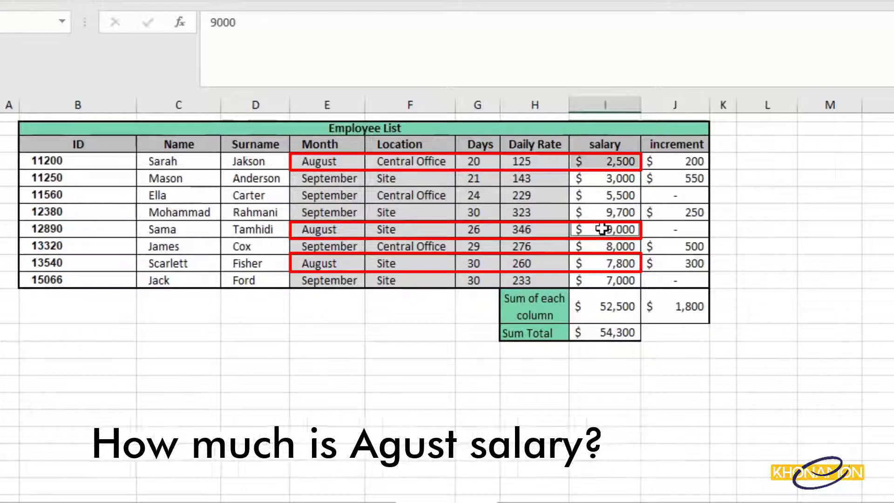
pyautogui.keyDown('ctrl'); pyautogui.click(602, 264); pyautogui.keyUp('ctrl')
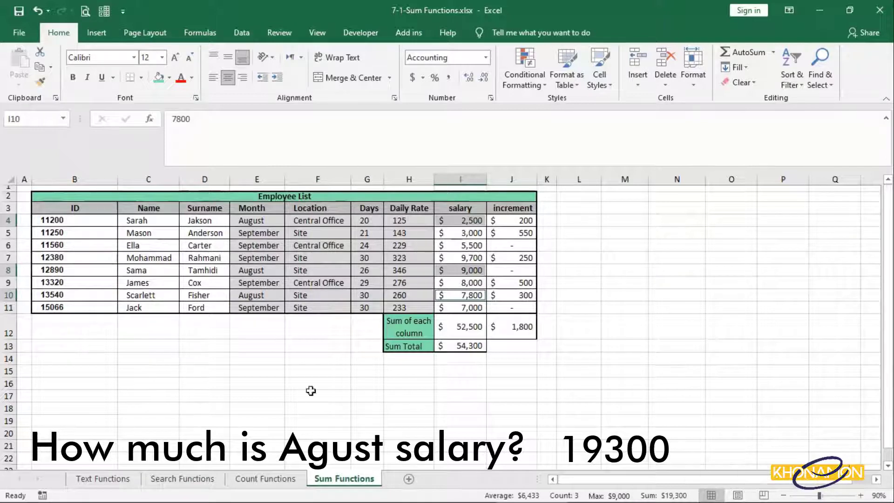
# Enter the label SumIf in cell B15
pyautogui.click(95, 370)
pyautogui.write('SumIf')
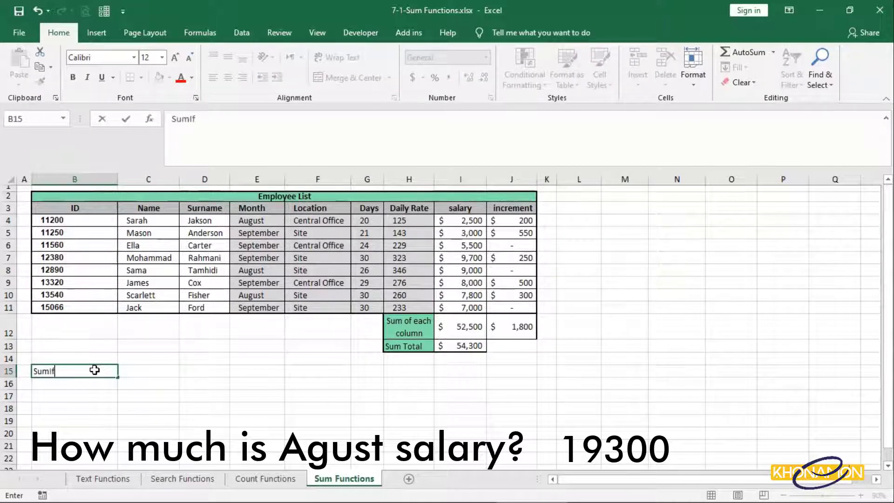
pyautogui.press('Tab')
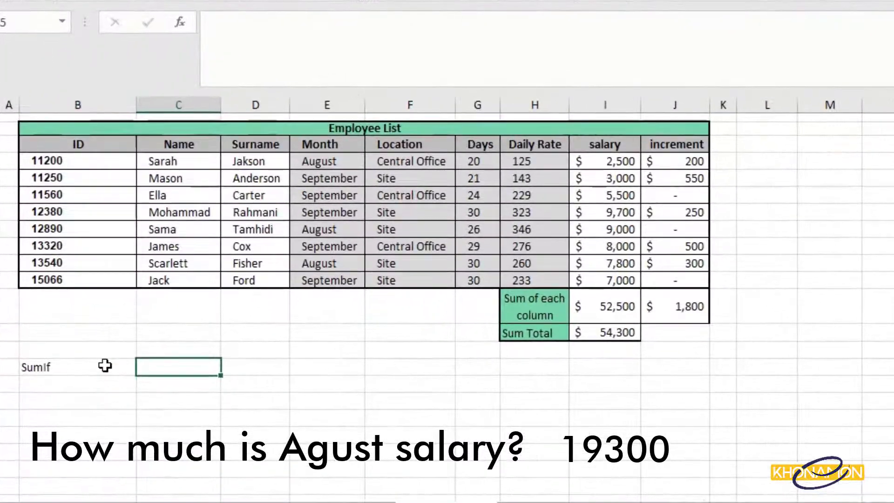
# Sum the August salaries in C15 with SUMIF, using range E4:E11, criteria E4 and sum range I4:I11
pyautogui.write('=sum')
pyautogui.doubleClick(181, 403)
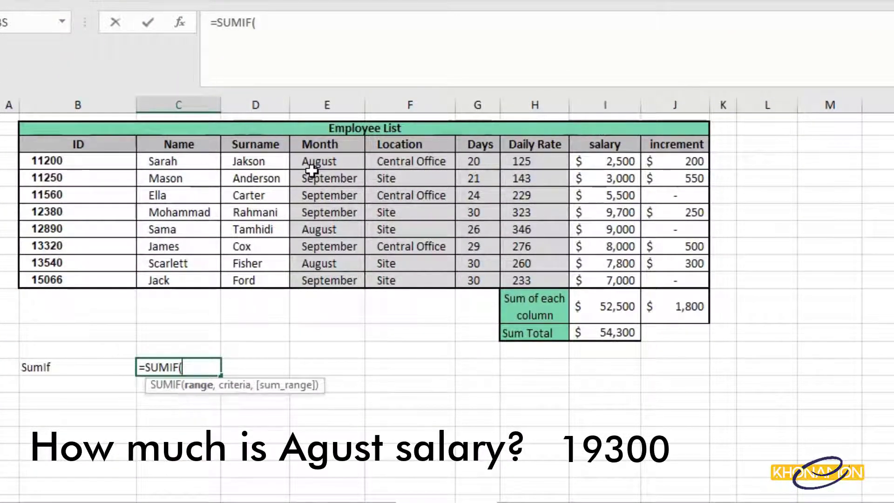
pyautogui.moveTo(317, 162); pyautogui.dragTo(330, 289)
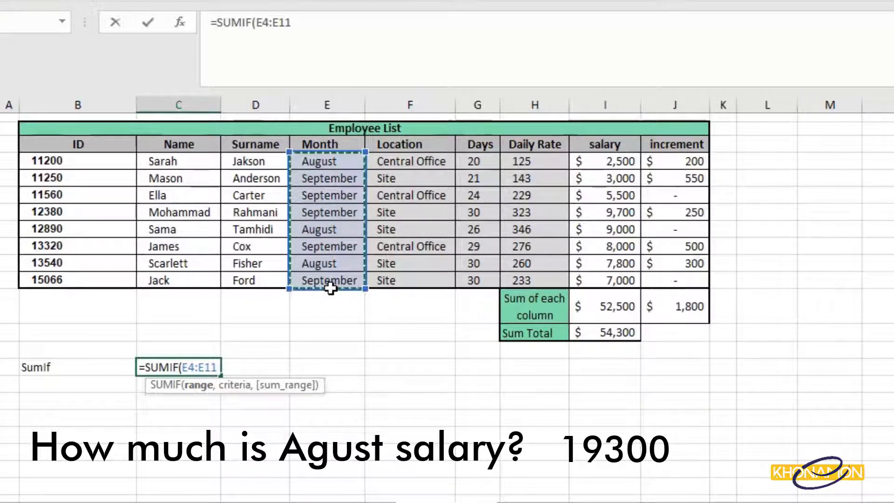
pyautogui.write(',')
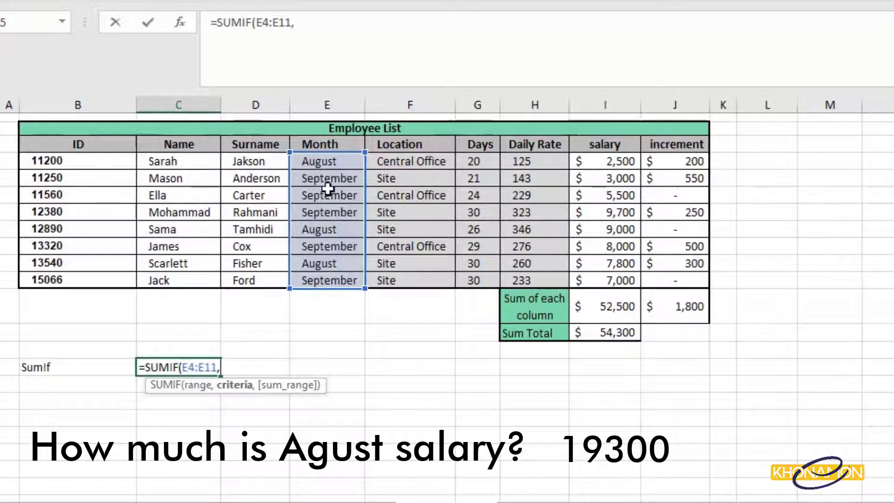
pyautogui.click(328, 164)
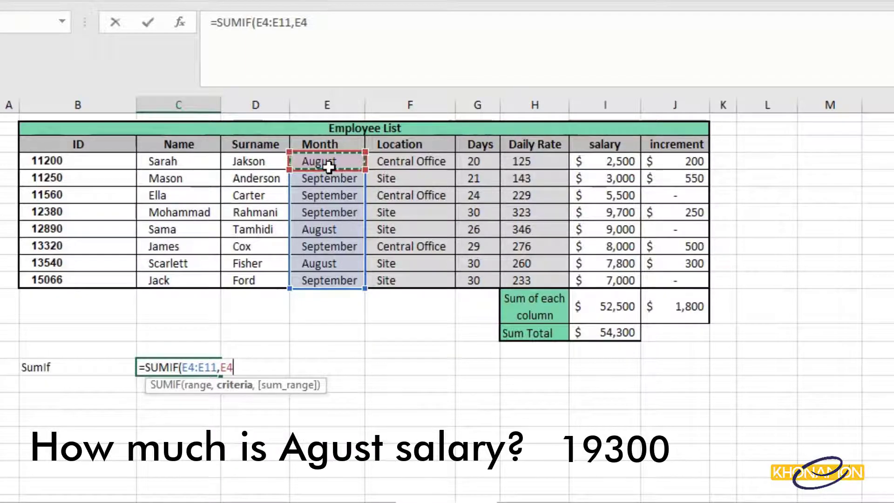
pyautogui.write(',')
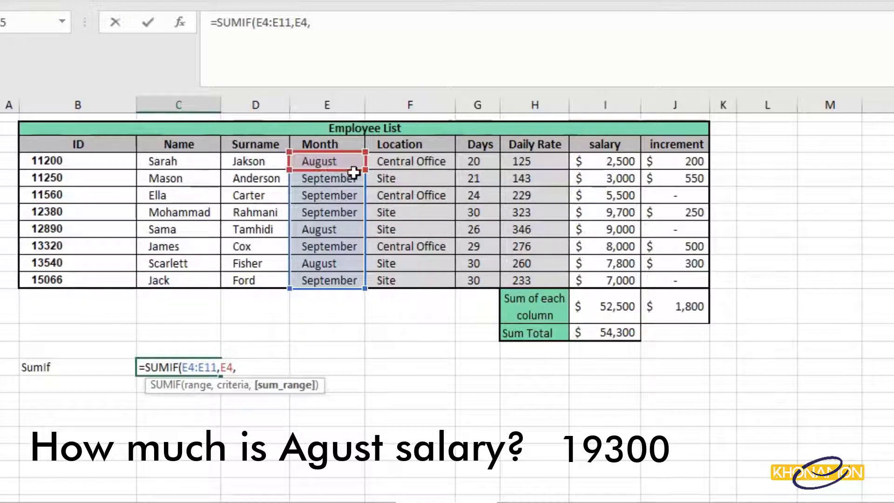
pyautogui.click(609, 166)
pyautogui.moveTo(611, 186); pyautogui.dragTo(615, 279)
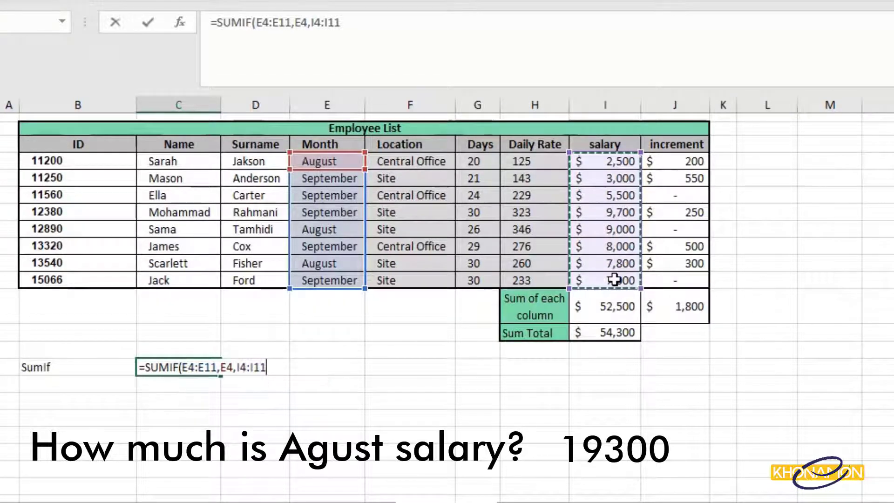
pyautogui.press('Return')
pyautogui.click(216, 369)
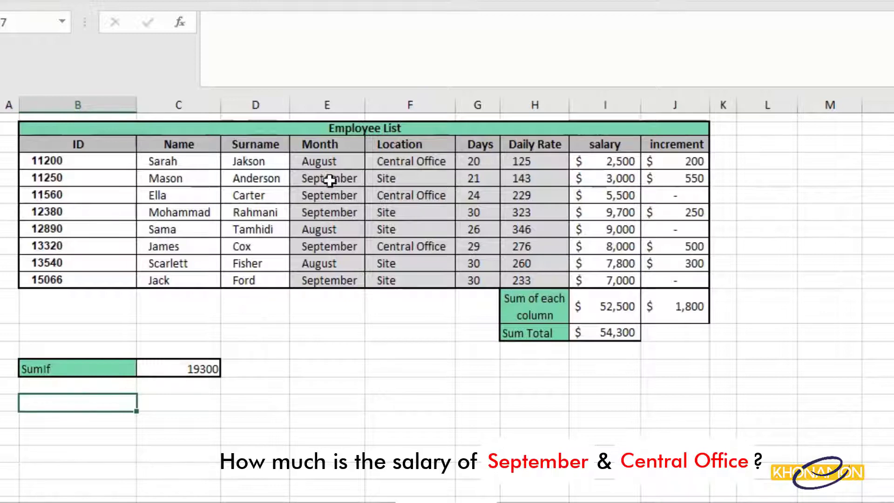
# Select the September entries, the Central Office cells F6 and F9, and their salary cells I6 and I9 to check their sum
pyautogui.moveTo(327, 180); pyautogui.dragTo(338, 217)
pyautogui.keyDown('ctrl'); pyautogui.click(343, 247); pyautogui.keyUp('ctrl')
pyautogui.keyDown('ctrl'); pyautogui.click(348, 281); pyautogui.keyUp('ctrl')
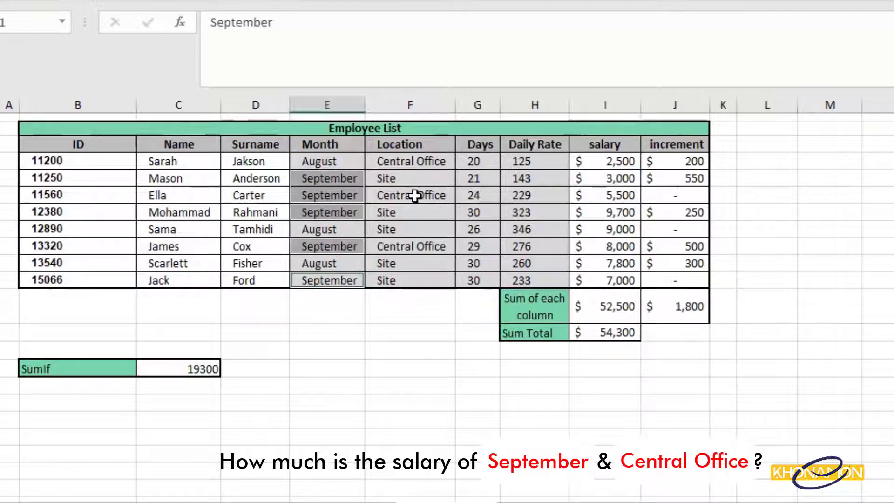
pyautogui.click(413, 195)
pyautogui.keyDown('ctrl'); pyautogui.click(427, 247); pyautogui.keyUp('ctrl')
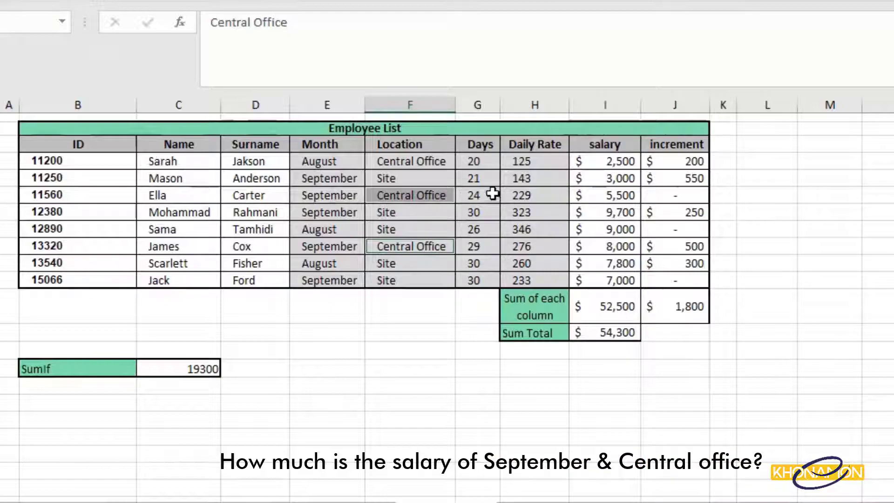
pyautogui.click(618, 195)
pyautogui.keyDown('ctrl'); pyautogui.click(617, 247); pyautogui.keyUp('ctrl')
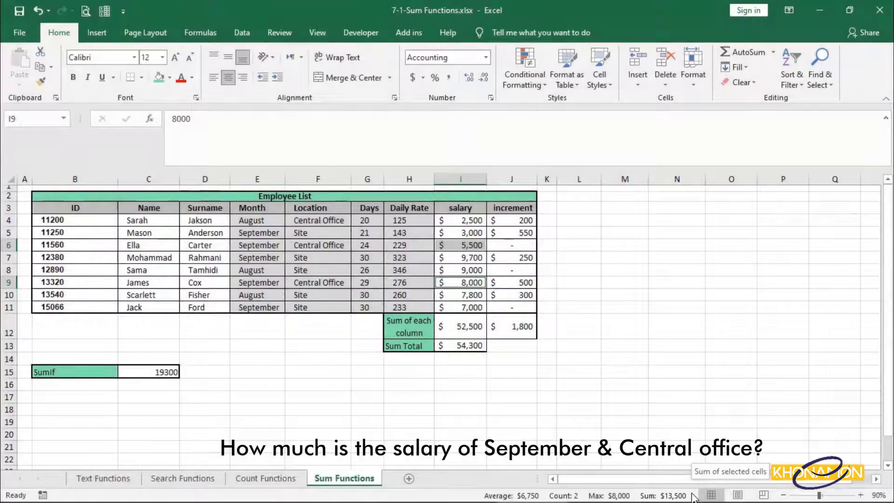
# Enter the label Sum Ifs in cell B16
pyautogui.click(89, 384)
pyautogui.write('S')
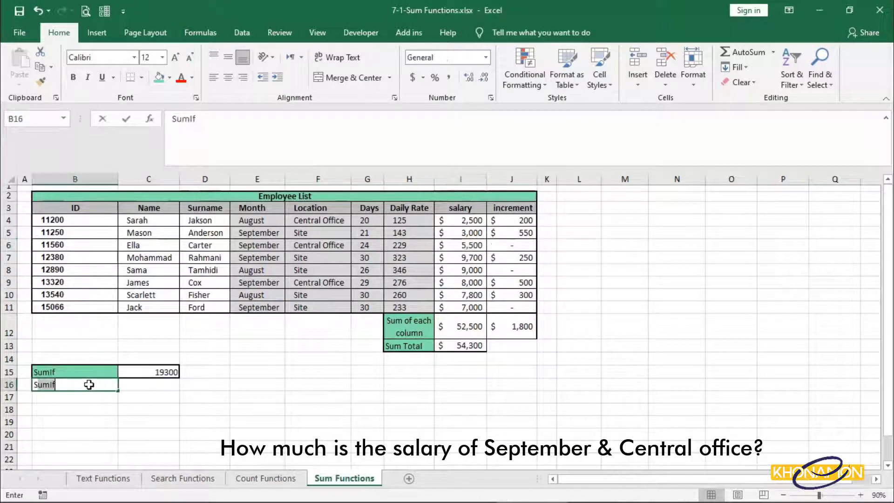
pyautogui.write('um If')
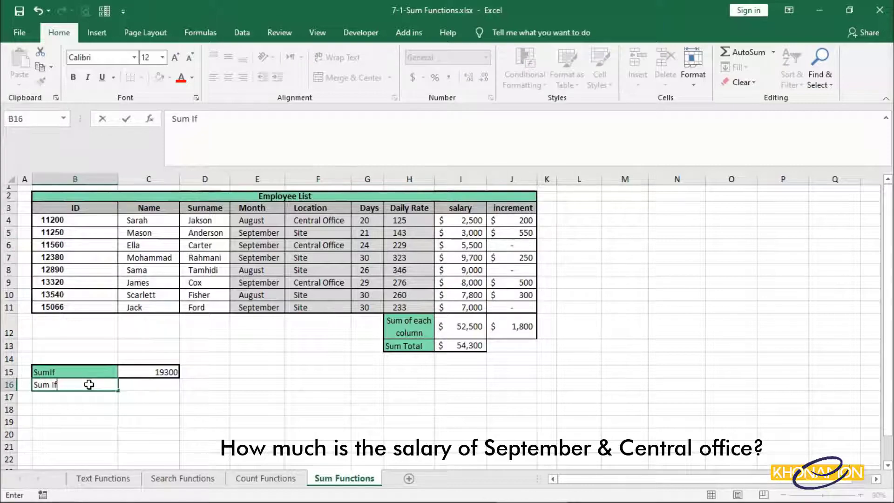
pyautogui.write('s')
pyautogui.press('Tab')
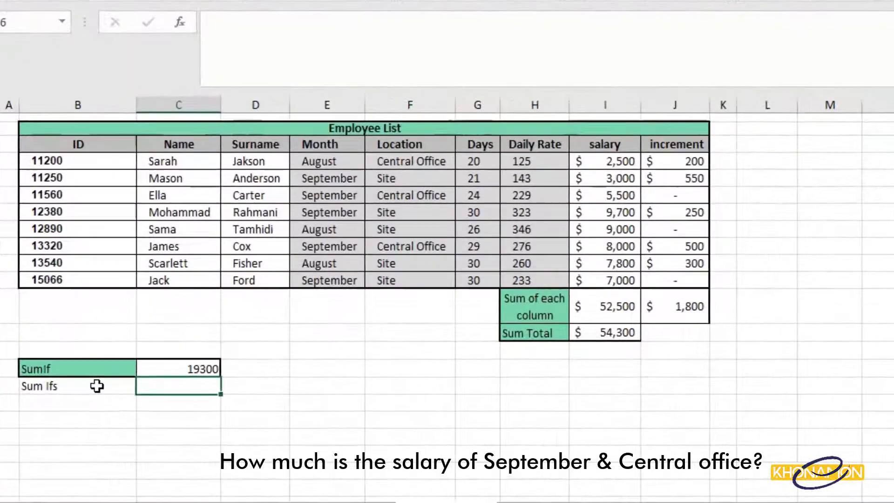
# Sum the September Central Office salaries in C16 with SUMIFS, using sum range I4:I11, range E4:E11 with criteria E5, and range F4:F11 with criteria F6
pyautogui.write('=sumif')
pyautogui.doubleClick(173, 420)
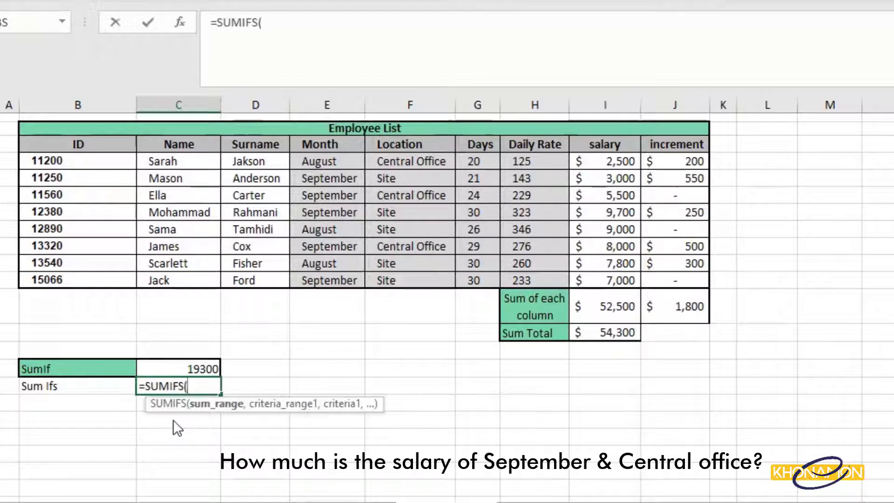
pyautogui.moveTo(601, 161); pyautogui.dragTo(606, 278)
pyautogui.write(',')
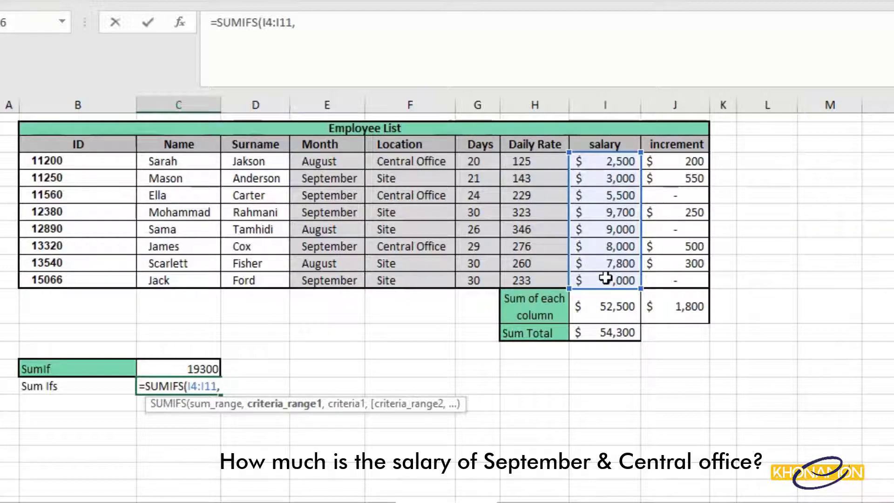
pyautogui.moveTo(354, 162); pyautogui.dragTo(366, 284)
pyautogui.write(',')
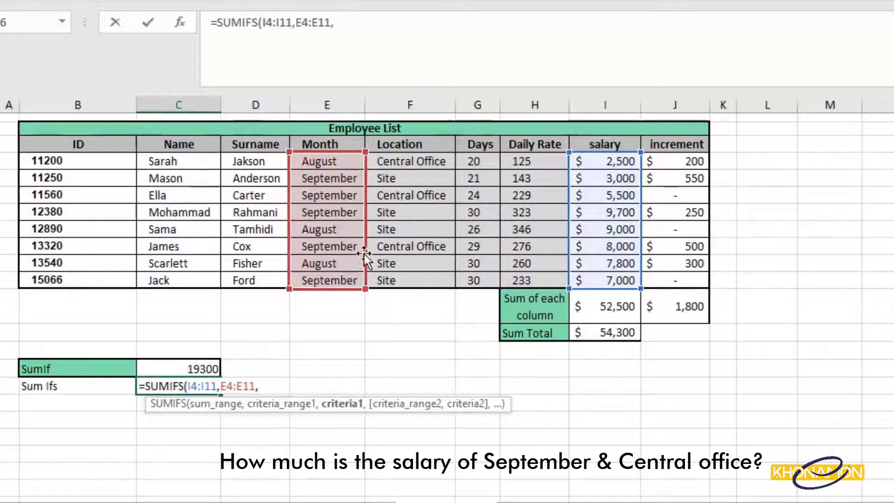
pyautogui.click(351, 184)
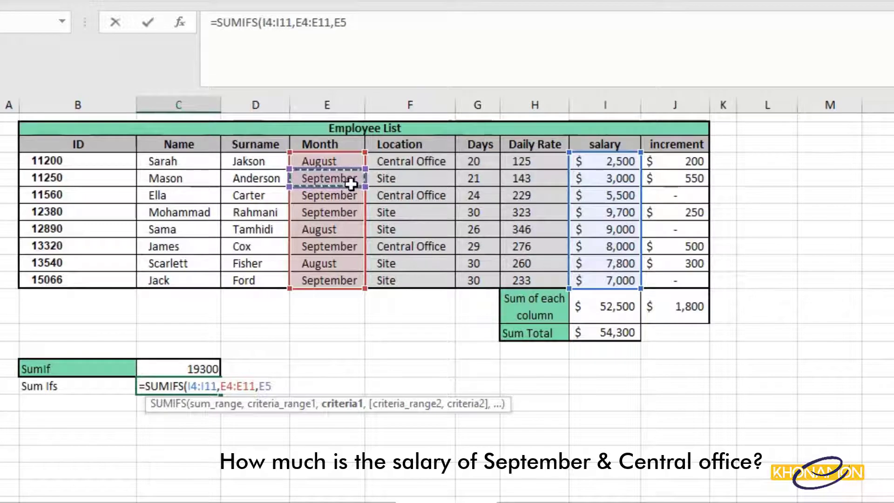
pyautogui.write(',')
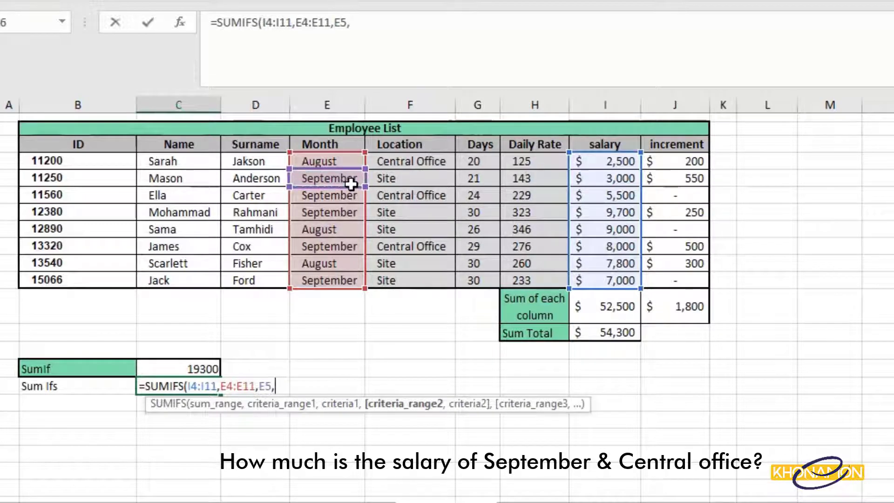
pyautogui.moveTo(407, 162); pyautogui.dragTo(408, 279)
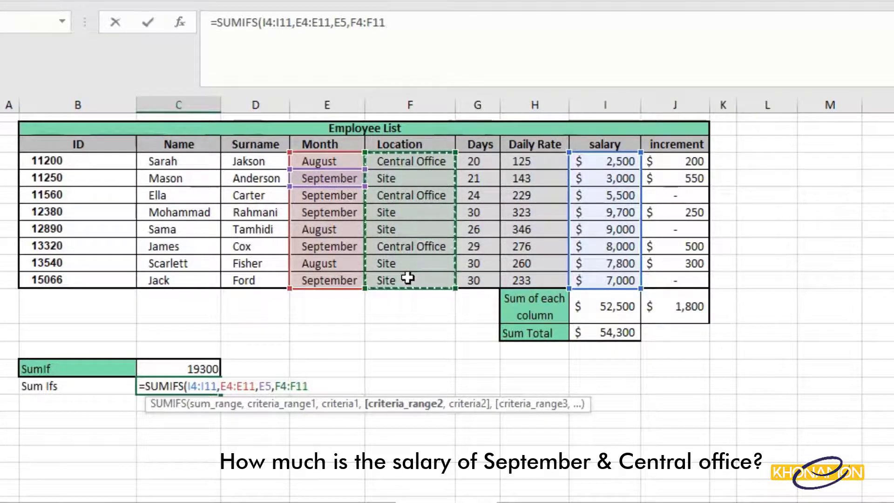
pyautogui.write(',')
pyautogui.click(408, 198)
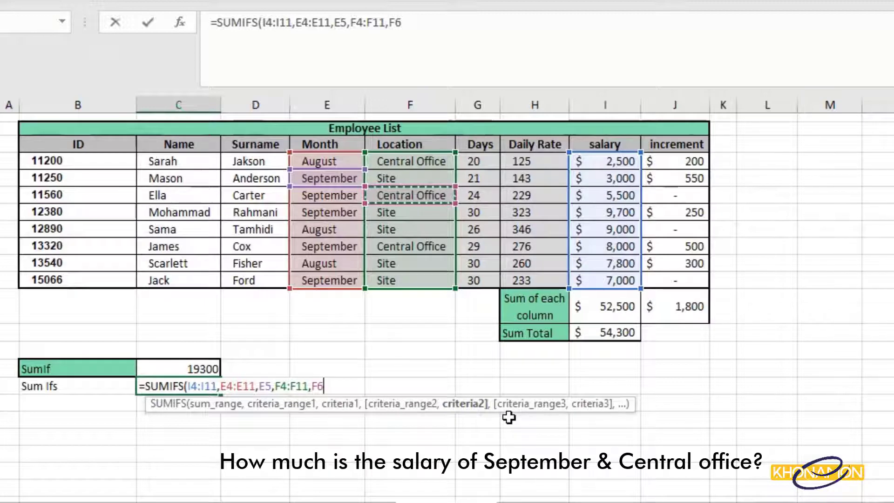
pyautogui.press('Return')
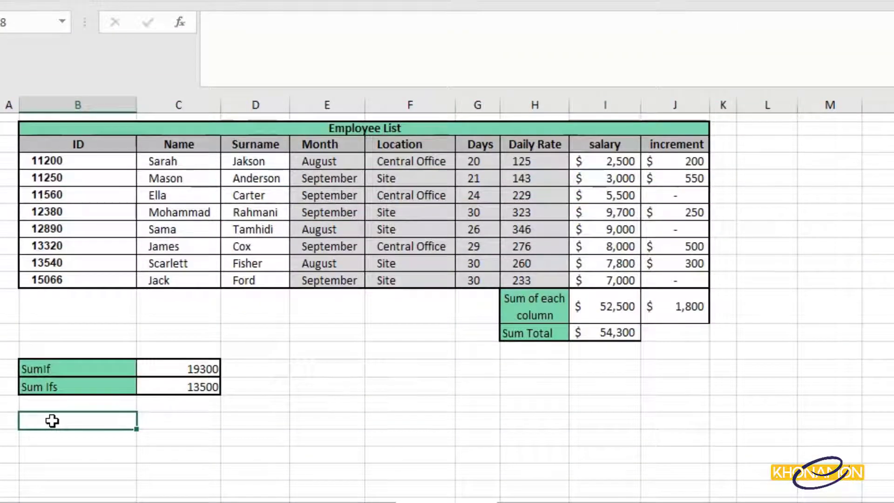
# Hide the salary column I and widen the empty column K
pyautogui.click(585, 109)
pyautogui.rightClick(585, 109)
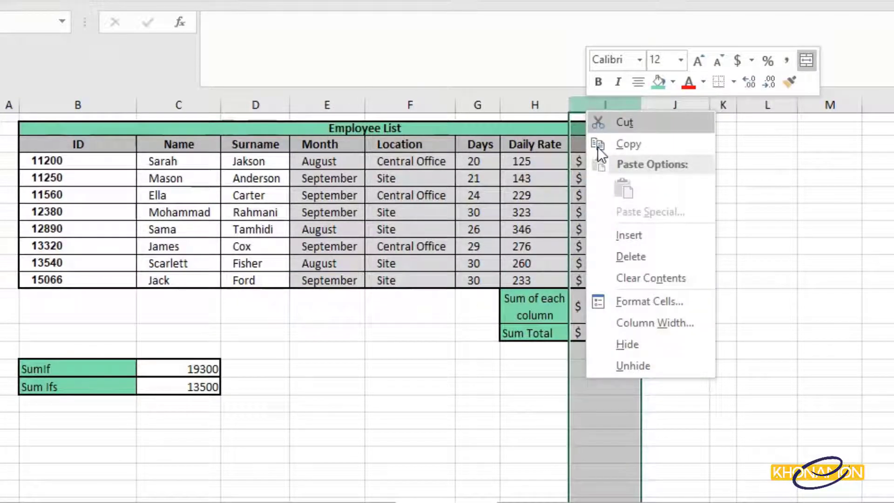
pyautogui.click(640, 344)
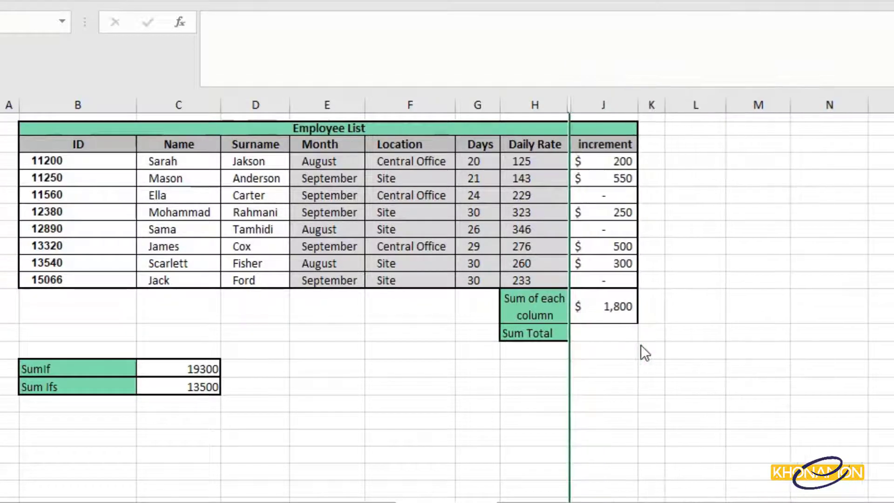
pyautogui.click(639, 349)
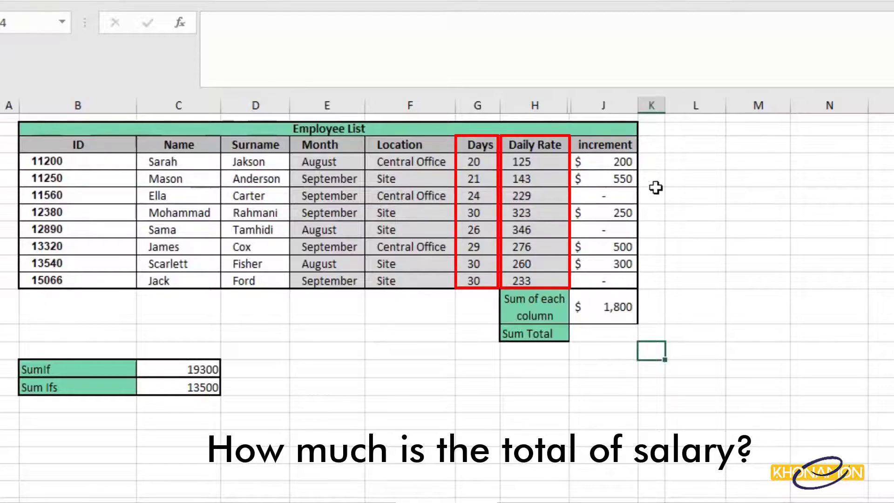
pyautogui.moveTo(666, 104); pyautogui.dragTo(699, 103)
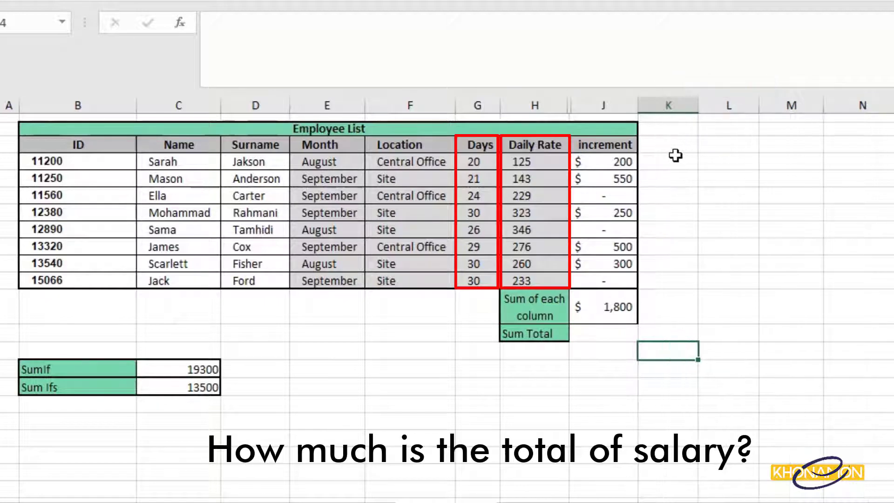
# Multiply daily rate by days with =H4*G4 in K4 and fill the formula down to K11
pyautogui.click(657, 163)
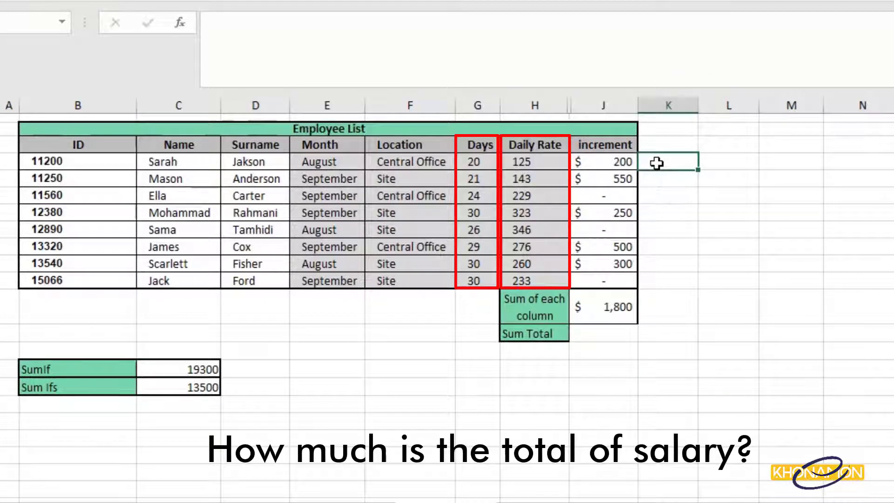
pyautogui.write('=')
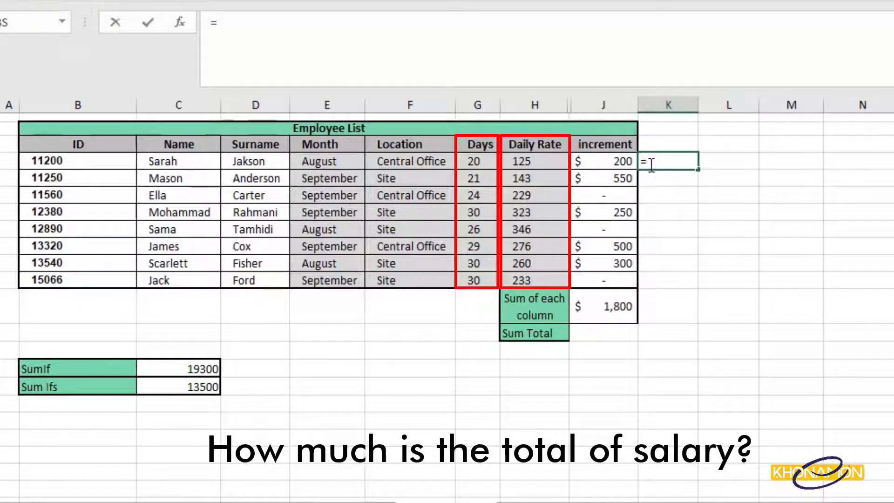
pyautogui.click(543, 158)
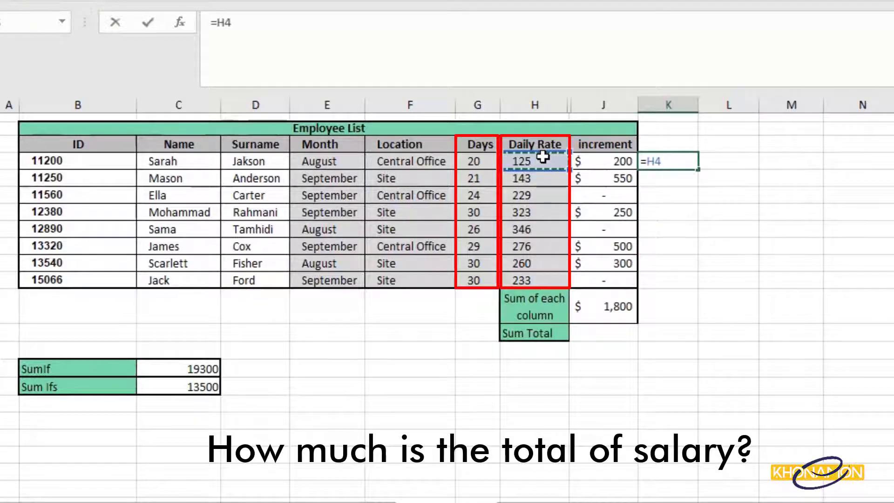
pyautogui.write('*')
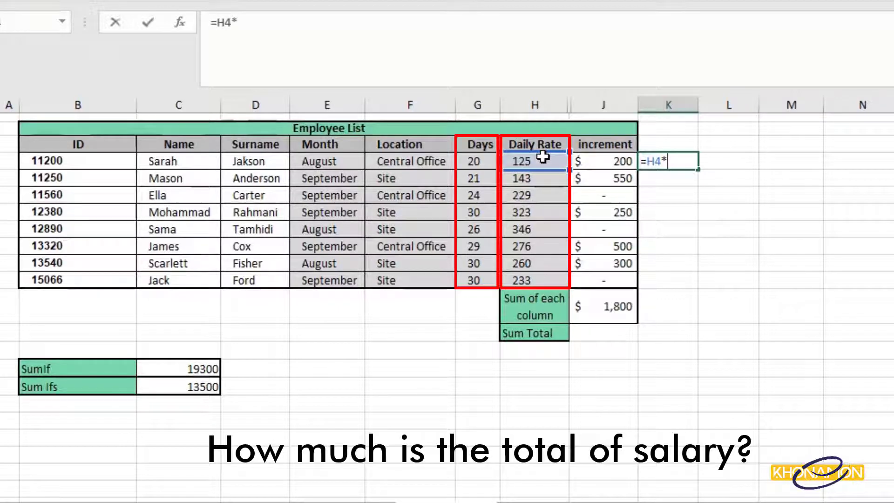
pyautogui.click(486, 167)
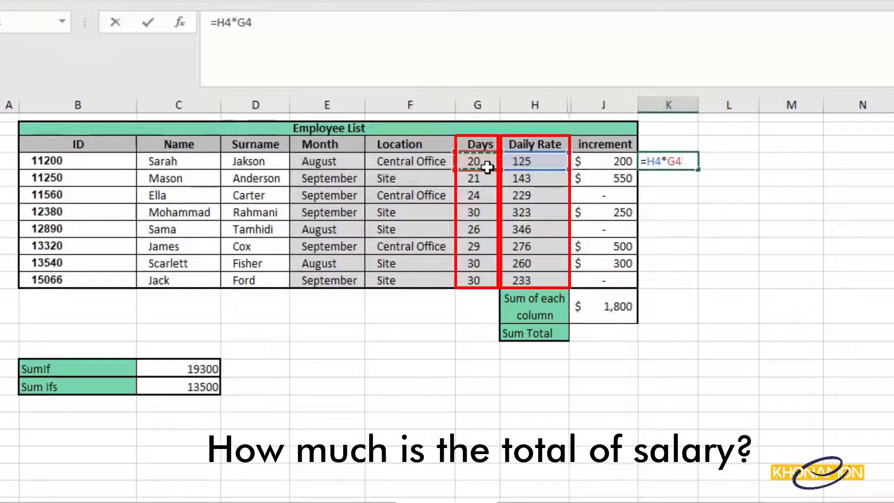
pyautogui.press('Return')
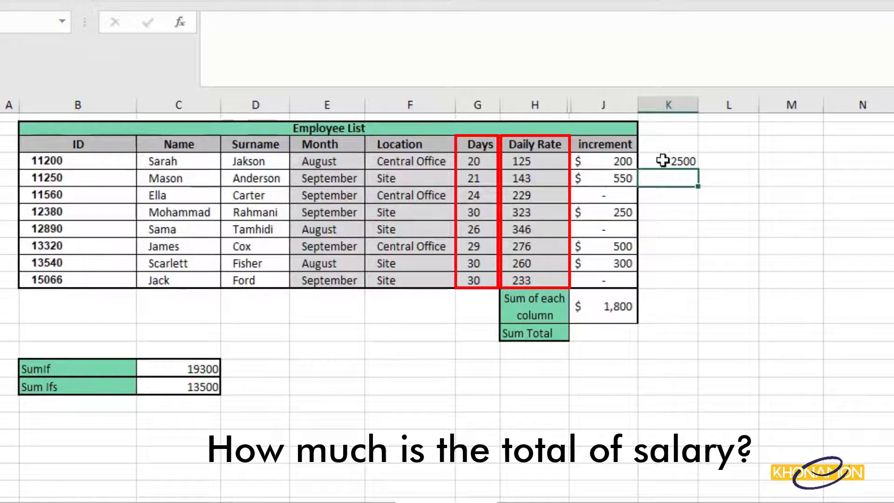
pyautogui.click(689, 157)
pyautogui.moveTo(699, 169); pyautogui.dragTo(696, 290)
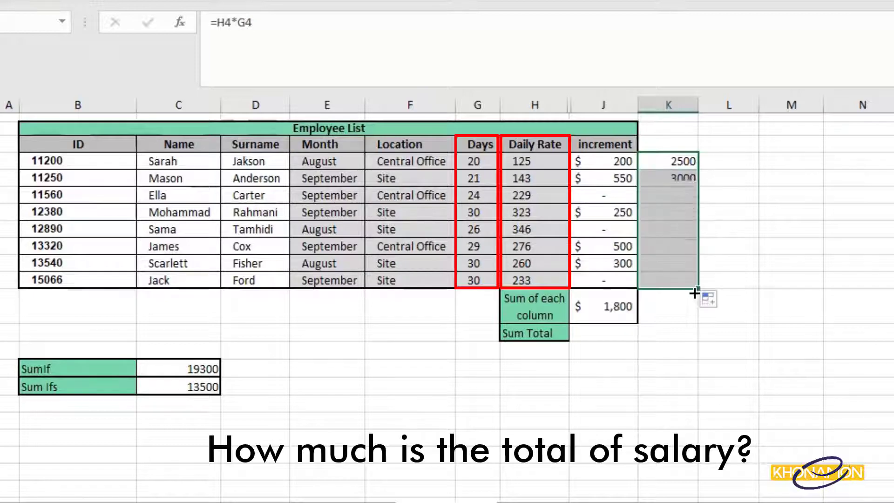
# Total the calculated salaries K4:K11 in cell K12 with the SUM function
pyautogui.doubleClick(676, 308)
pyautogui.write('=sum')
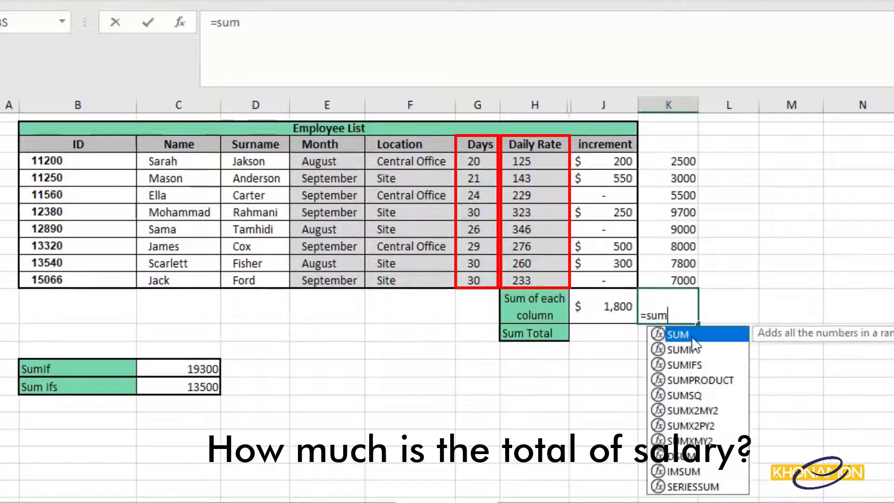
pyautogui.doubleClick(693, 338)
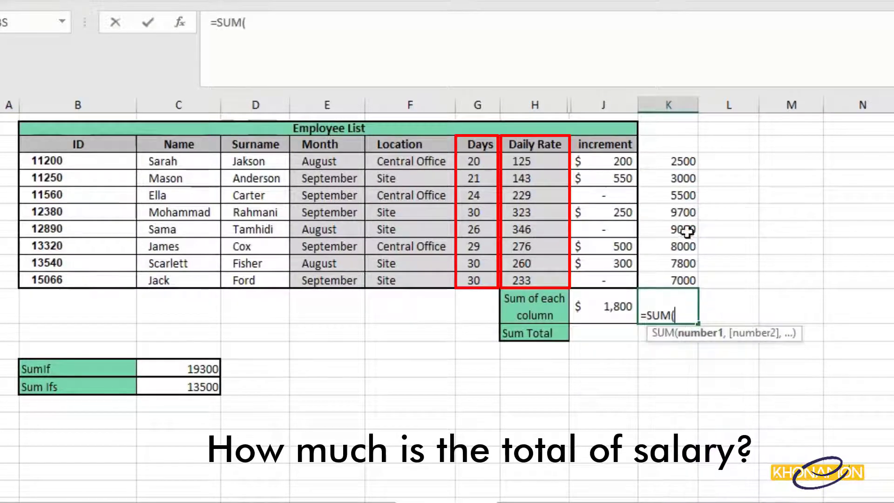
pyautogui.moveTo(685, 162); pyautogui.dragTo(681, 278)
pyautogui.press('Return')
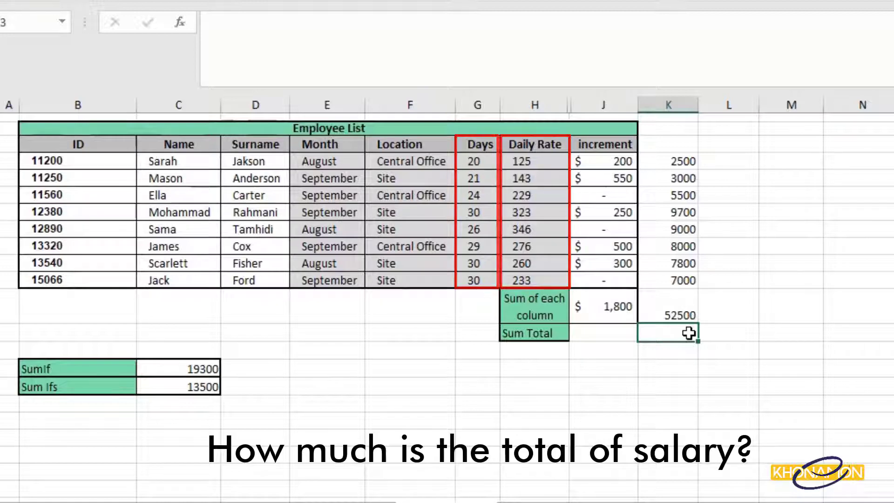
# Calculate the total salary in K13 with SUMPRODUCT, using arrays H4:H11 and G4:G11, and reopen the formula to review its ranges
pyautogui.write('=sumpr')
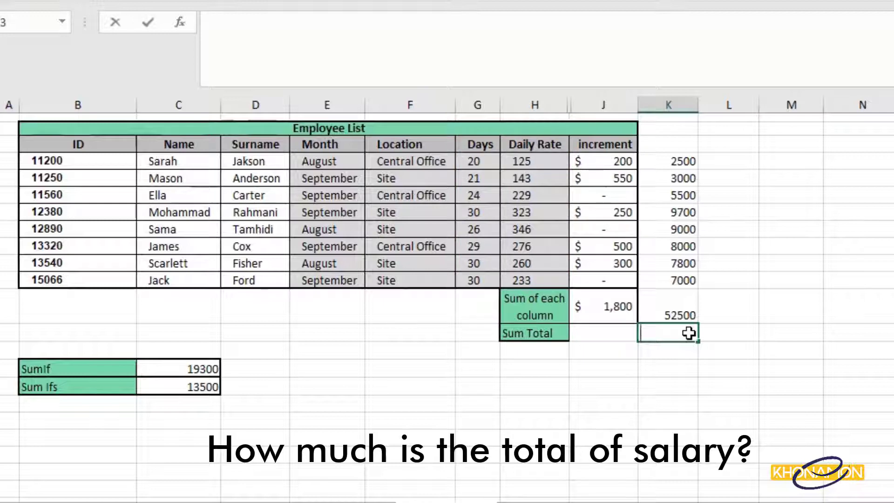
pyautogui.write('o')
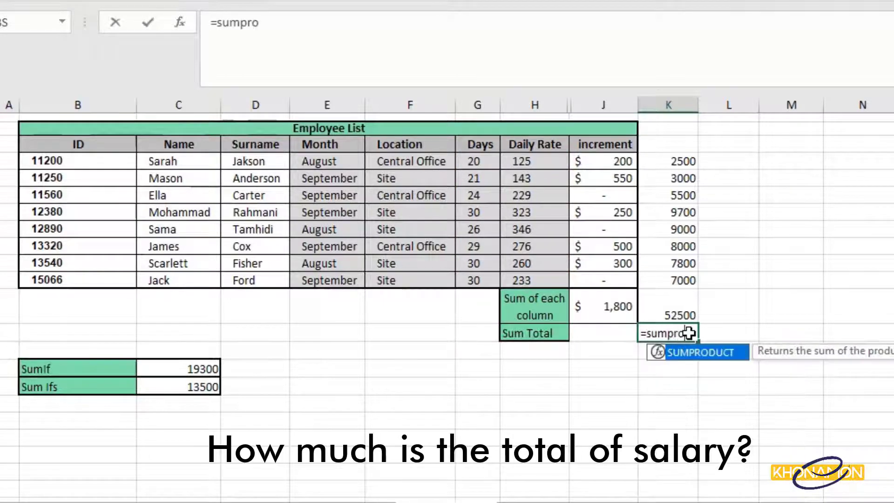
pyautogui.doubleClick(700, 353)
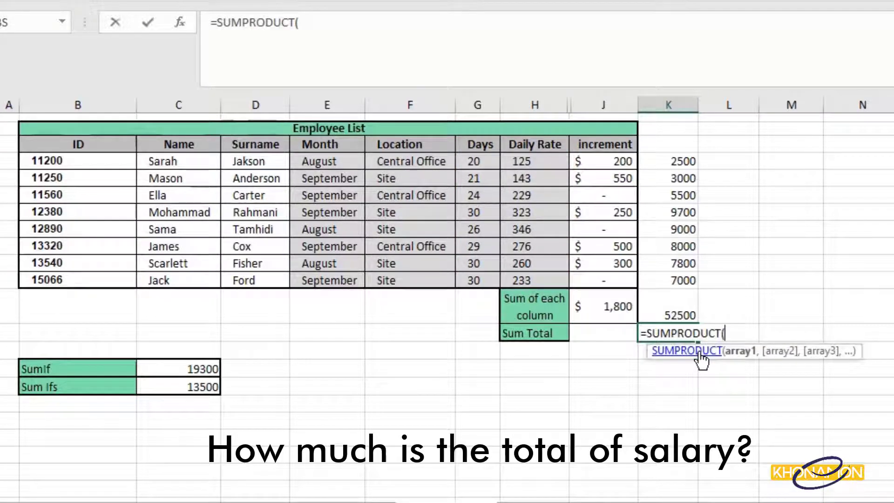
pyautogui.moveTo(547, 162); pyautogui.dragTo(551, 282)
pyautogui.write(',')
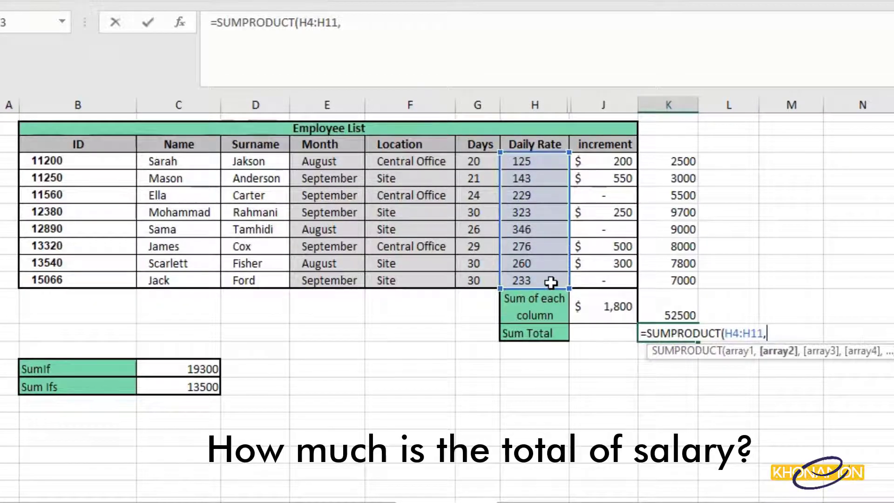
pyautogui.moveTo(473, 162); pyautogui.dragTo(476, 288)
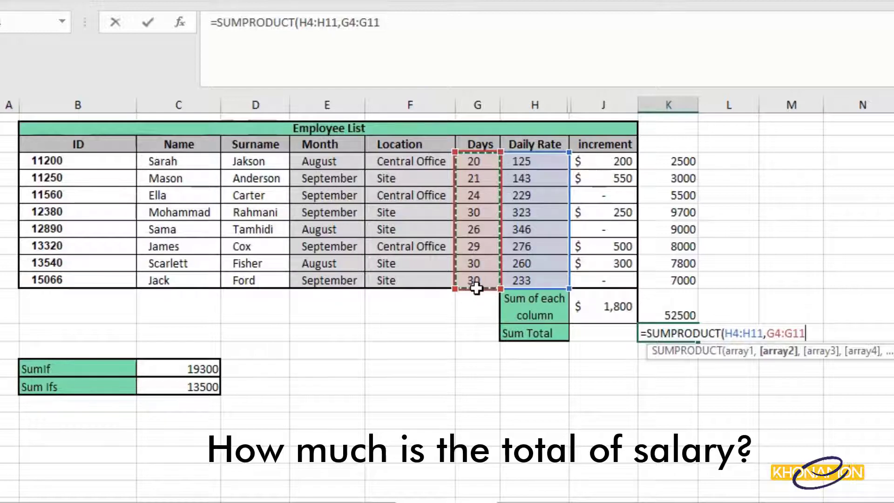
pyautogui.write(')')
pyautogui.press('Return')
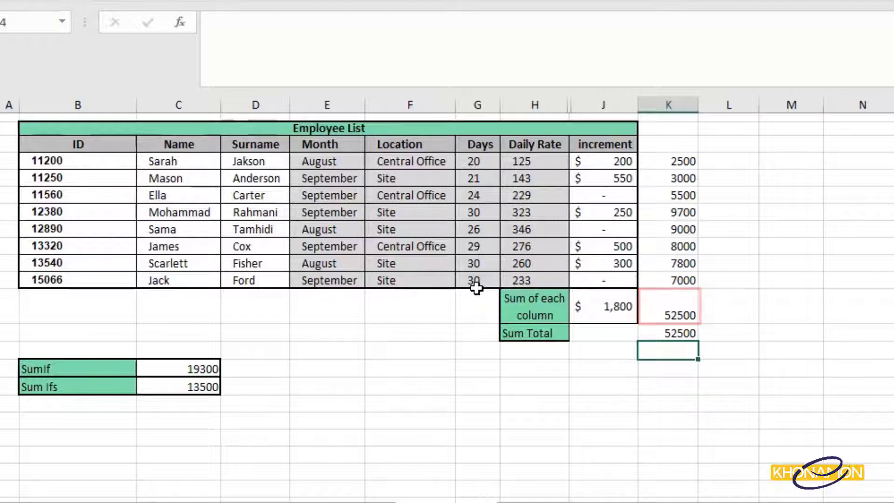
pyautogui.doubleClick(652, 333)
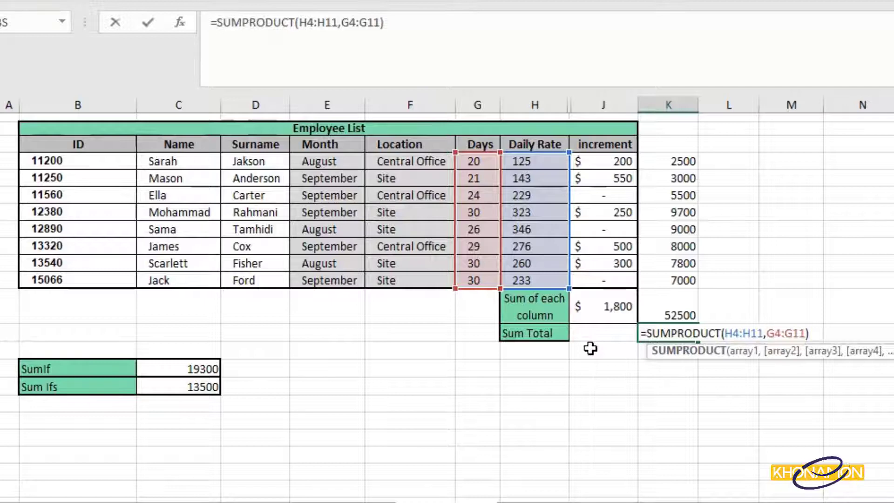
# Commit the SUMPRODUCT formula in K13 and unhide the salary column I between columns H and J
pyautogui.hotkey('ctrl', 'Return')
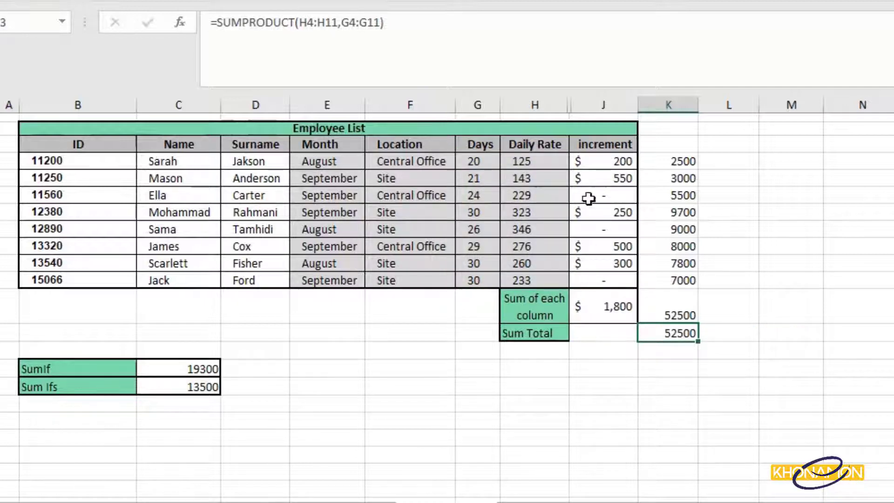
pyautogui.moveTo(553, 106); pyautogui.dragTo(613, 104)
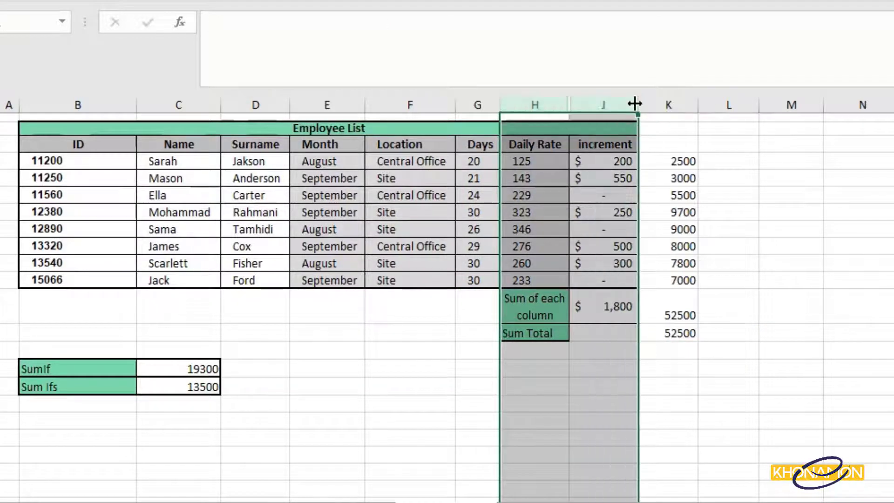
pyautogui.doubleClick(636, 103)
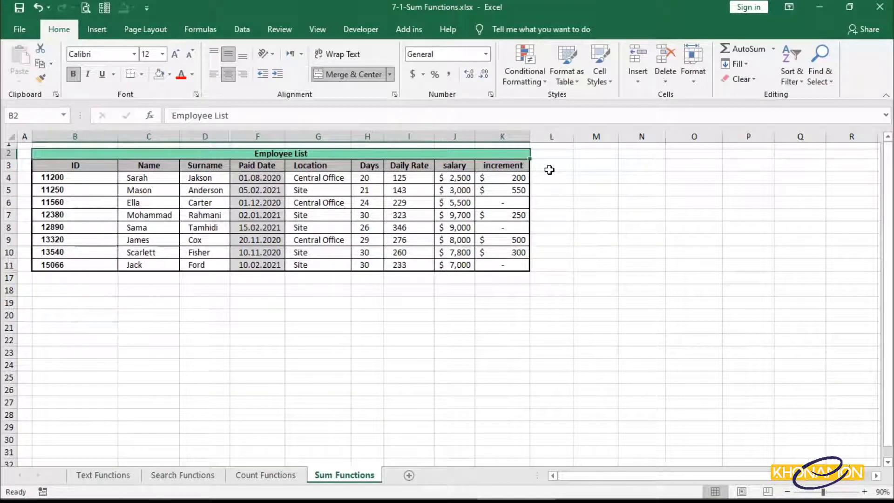
# Enter the start date 01.10.2020 in B18 and the end date 20.01.2021 in C18 below the Paid Date table
pyautogui.click(277, 167)
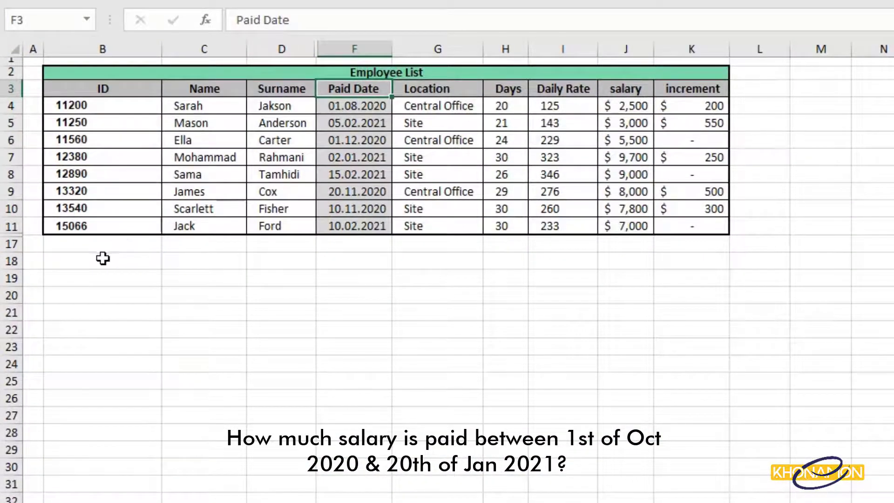
pyautogui.click(98, 262)
pyautogui.write('0')
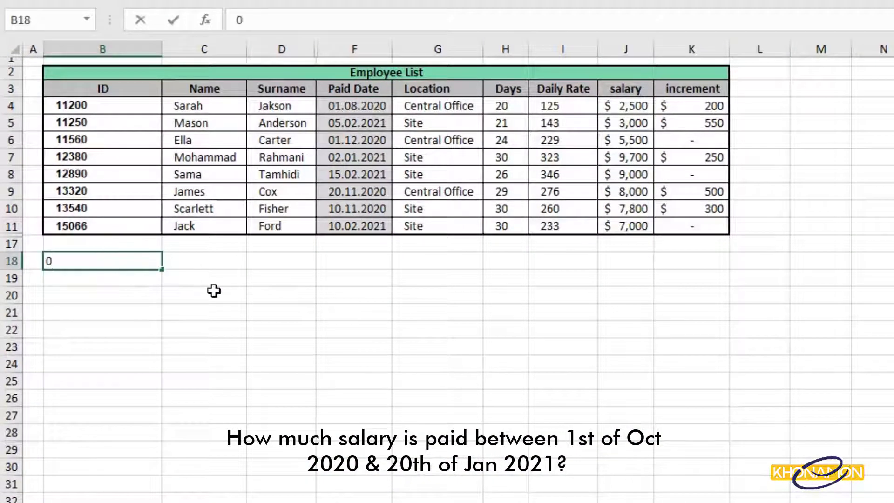
pyautogui.write('1.10.2020')
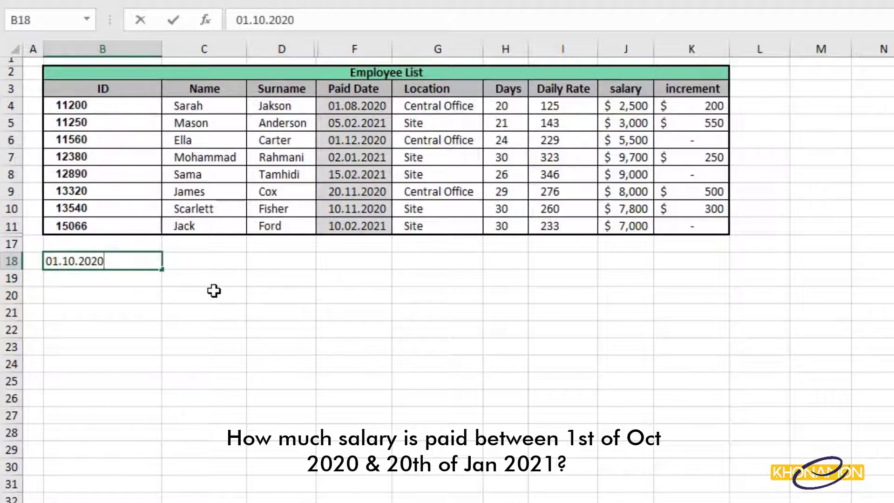
pyautogui.press('Tab')
pyautogui.write('20.01.')
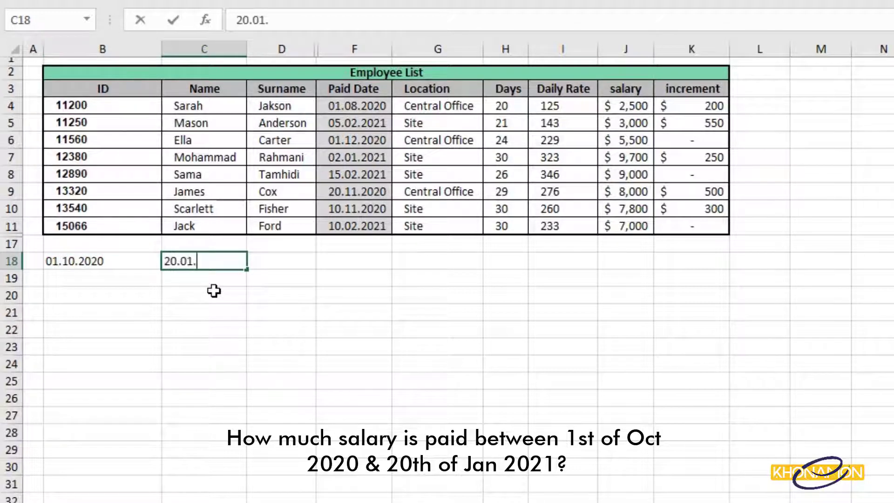
pyautogui.write('2021')
pyautogui.press('Return')
# Begin a SUMIFS formula in B19 with salaries J4:J11 as the sum range and paid dates F4:F11 as the first criteria range
pyautogui.press('Left')
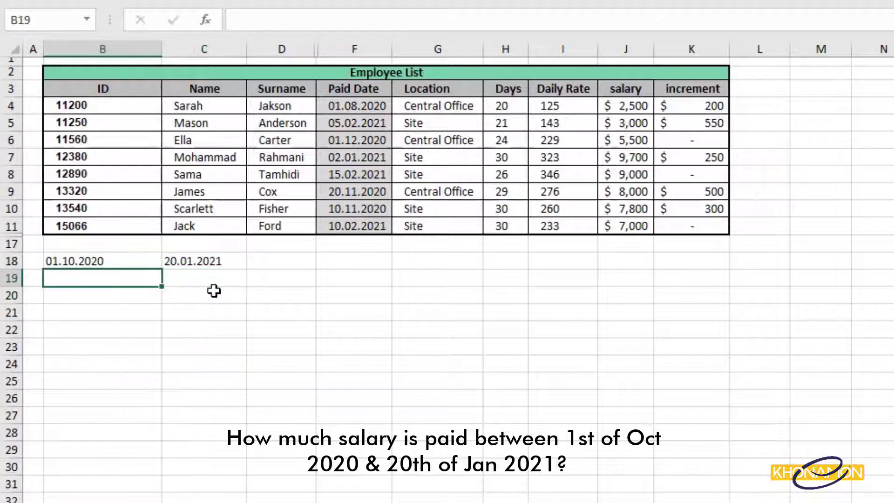
pyautogui.write('=sumi')
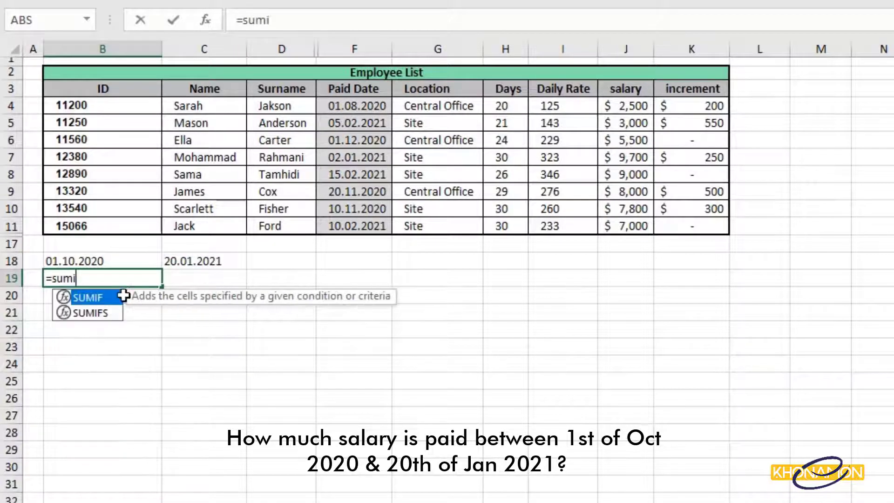
pyautogui.doubleClick(93, 312)
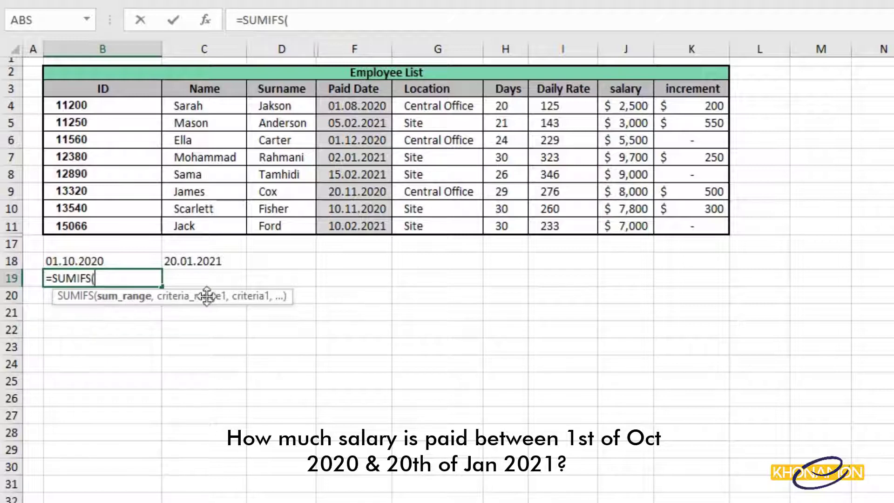
pyautogui.moveTo(625, 105); pyautogui.dragTo(621, 228)
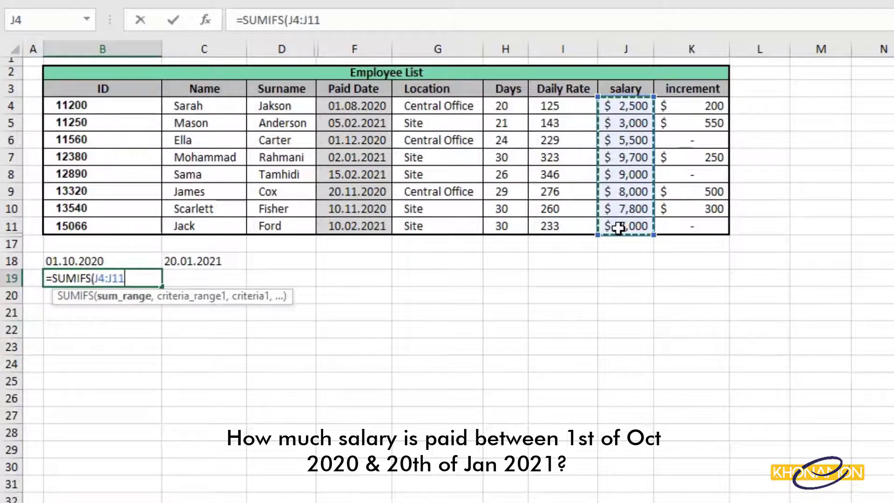
pyautogui.write(',')
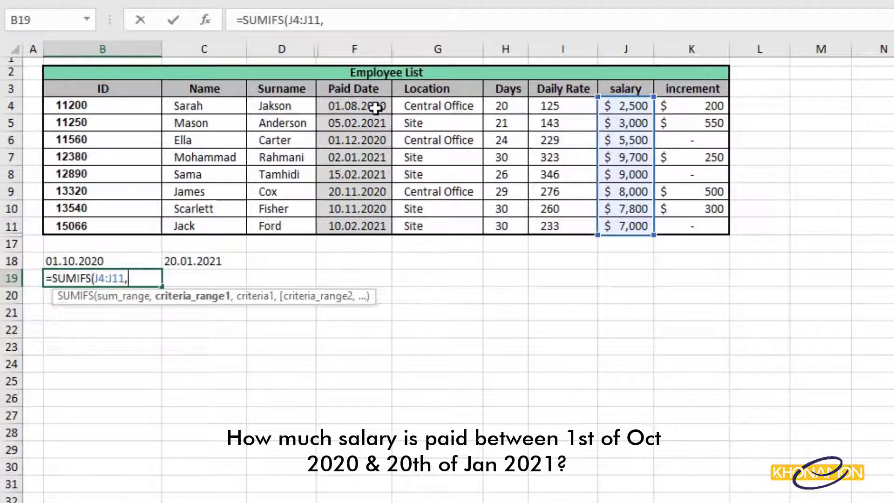
pyautogui.moveTo(372, 106); pyautogui.dragTo(369, 228)
pyautogui.write(',')
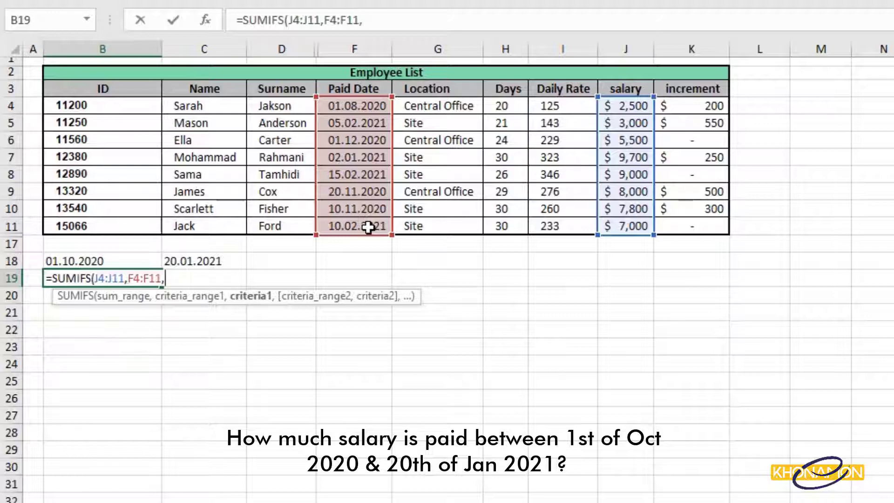
# Set the first criterion of the B19 formula to ">="&B18 so it takes dates from the start date on
pyautogui.click(136, 259)
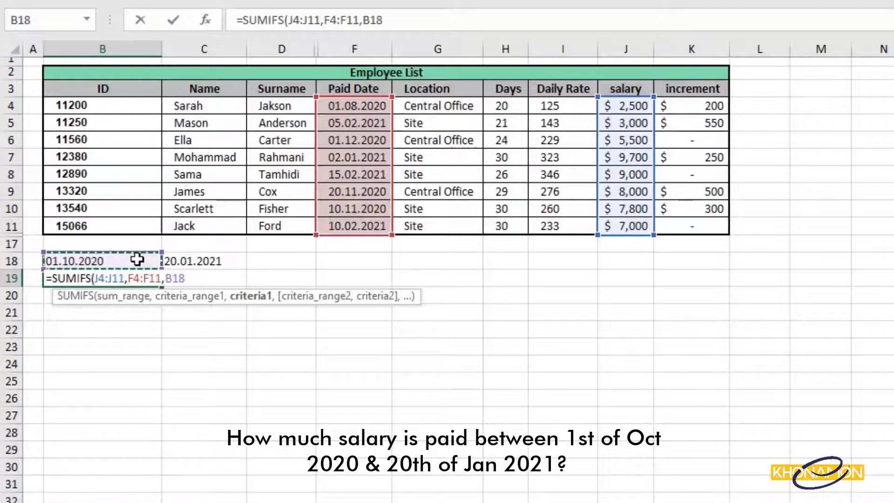
pyautogui.click(165, 272)
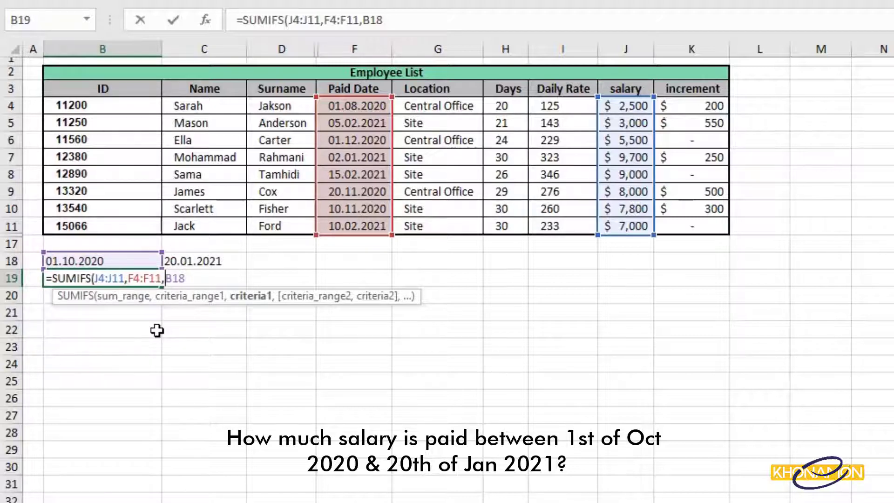
pyautogui.write('>=')
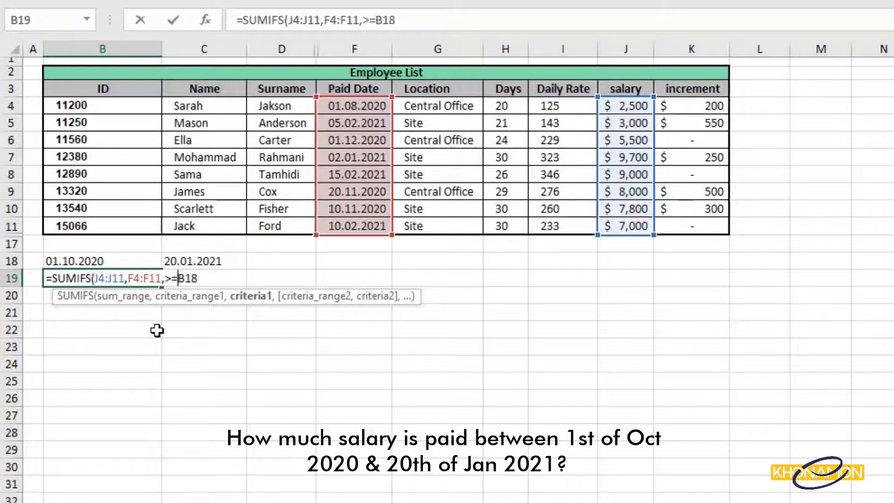
pyautogui.write('">=')
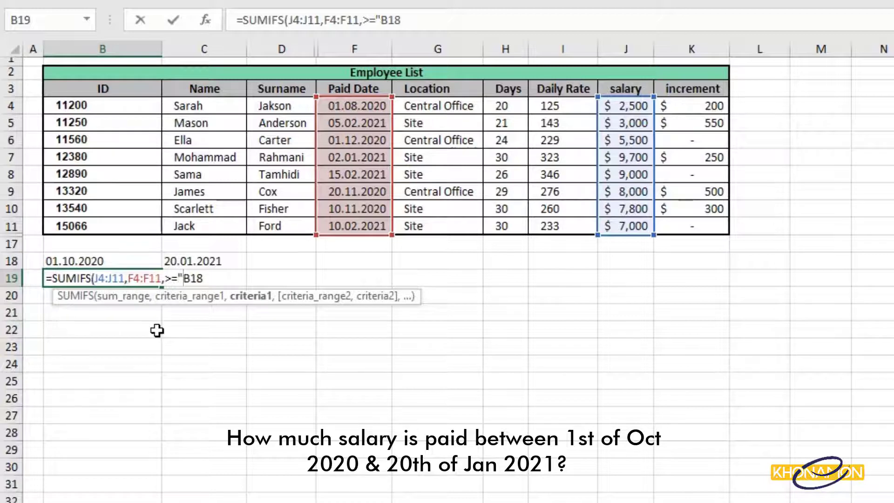
pyautogui.write('"')
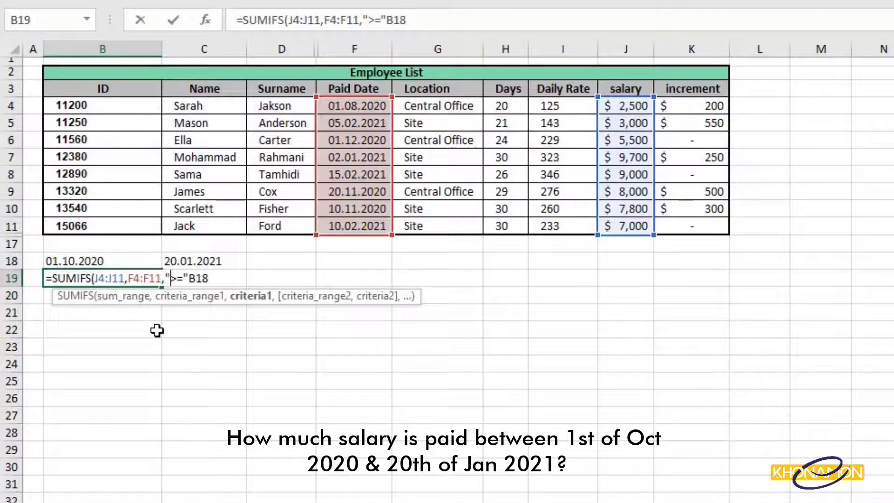
pyautogui.press('Right')
pyautogui.write('&B18,')
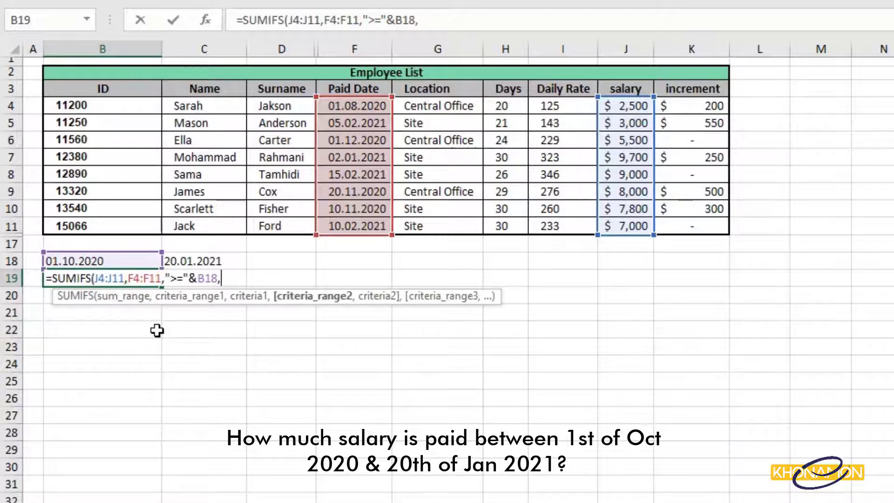
# Add F4:F11 as the second criteria range with the criterion "<="&C18 and complete the SUMIFS formula in B19
pyautogui.moveTo(339, 107); pyautogui.dragTo(327, 224)
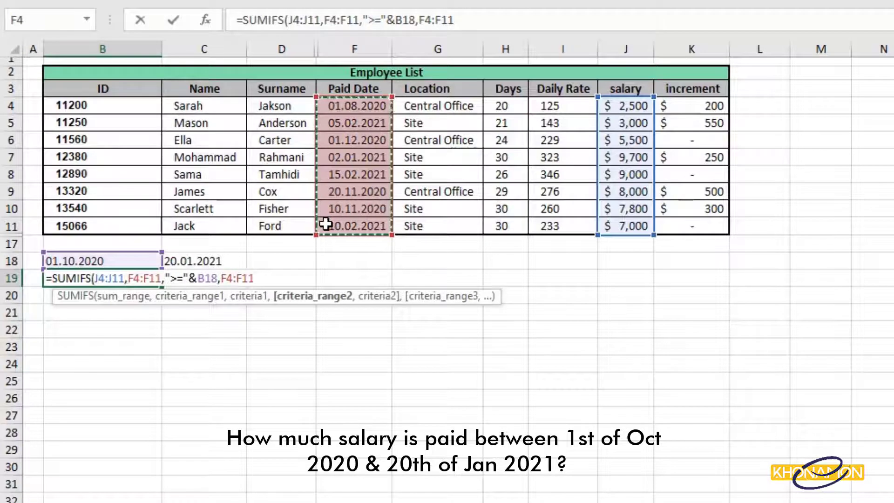
pyautogui.write(',')
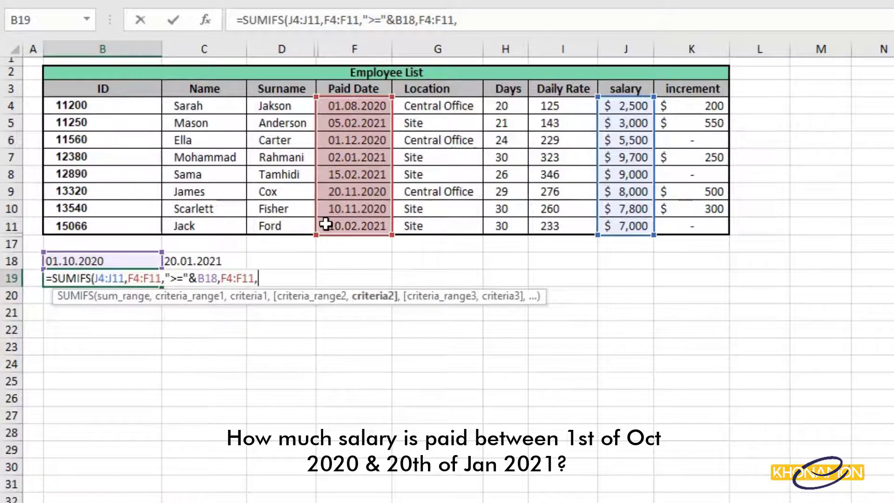
pyautogui.click(215, 257)
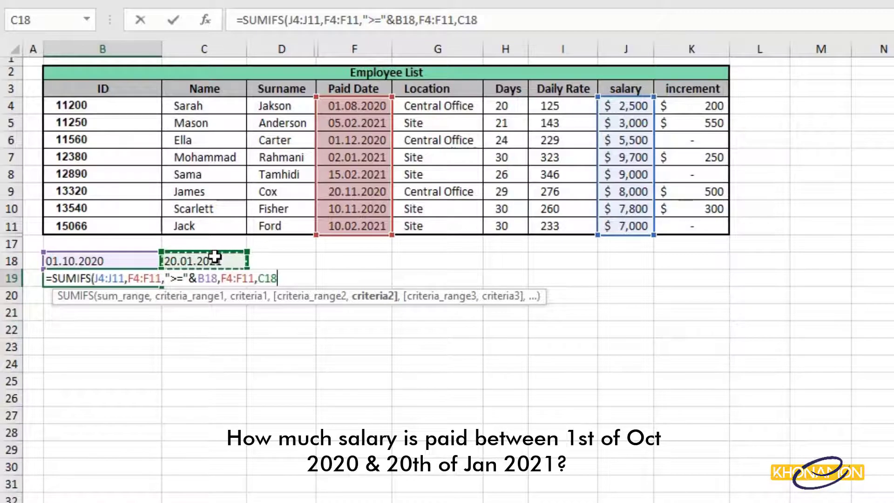
pyautogui.click(259, 278)
pyautogui.write('<=')
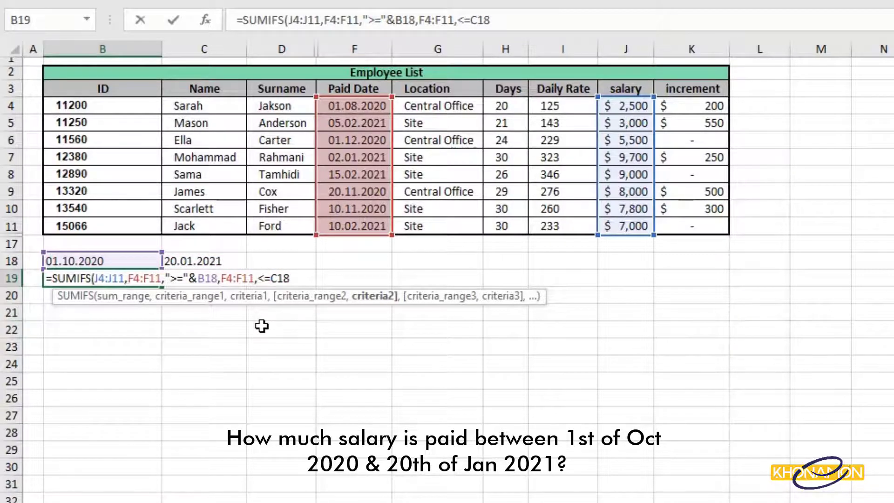
pyautogui.write('"')
pyautogui.press('Left')
pyautogui.press('Left')
pyautogui.press('Left')
pyautogui.write('"')
pyautogui.press('Right')
pyautogui.press('Right')
pyautogui.press('Right')
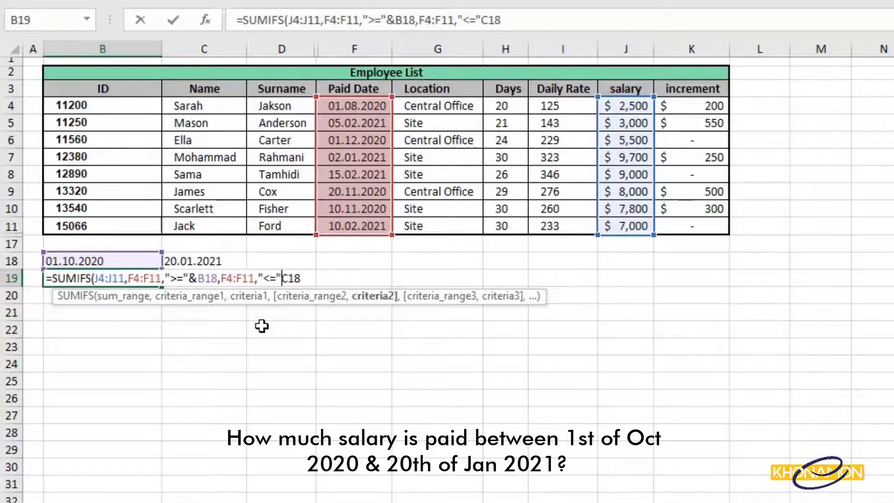
pyautogui.write('&')
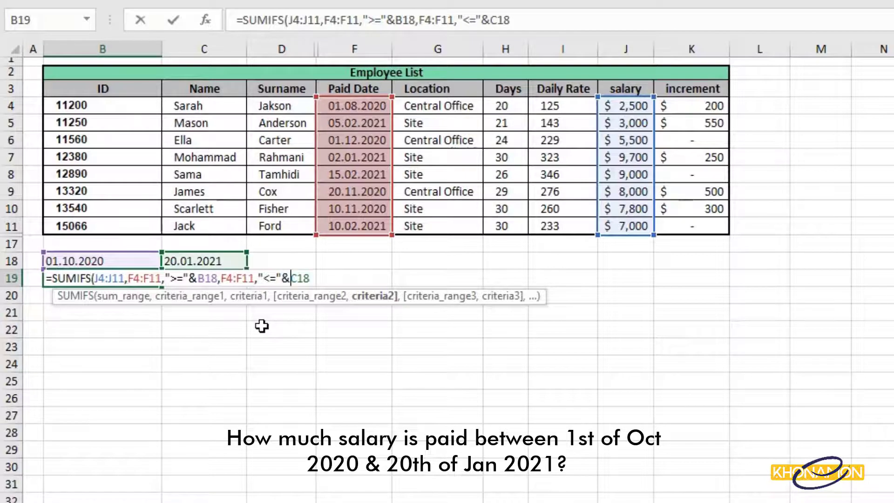
pyautogui.write(')')
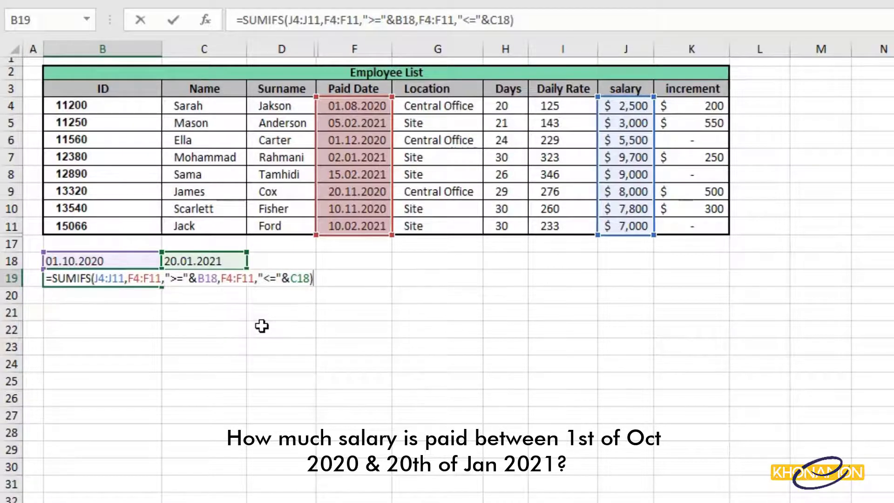
pyautogui.press('Return')
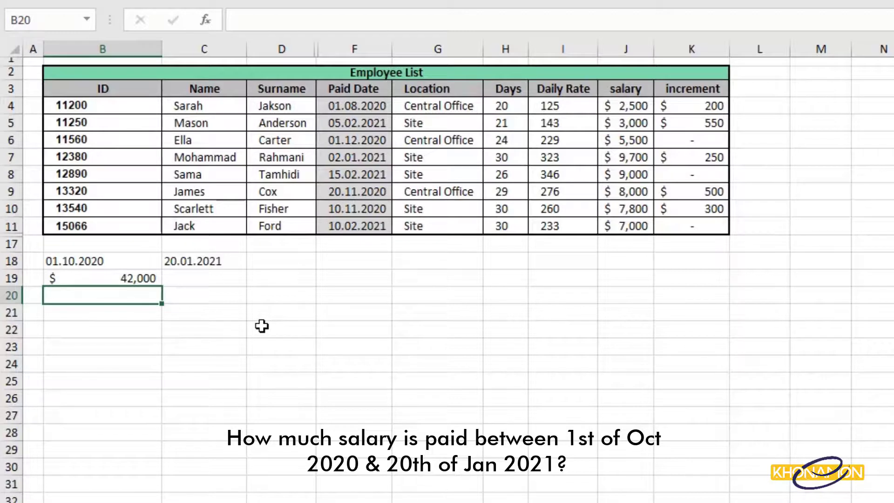
# Enter Central Office in B20 as the location criterion
pyautogui.write('Ce')
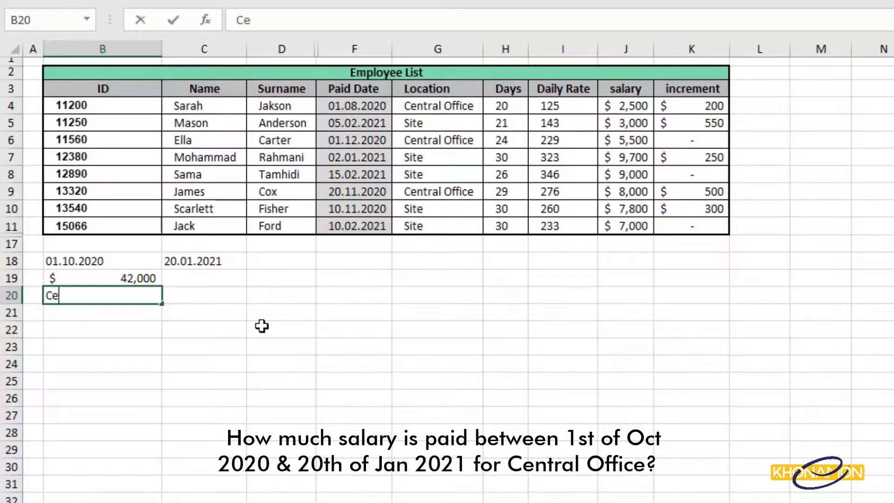
pyautogui.write('ntral Office')
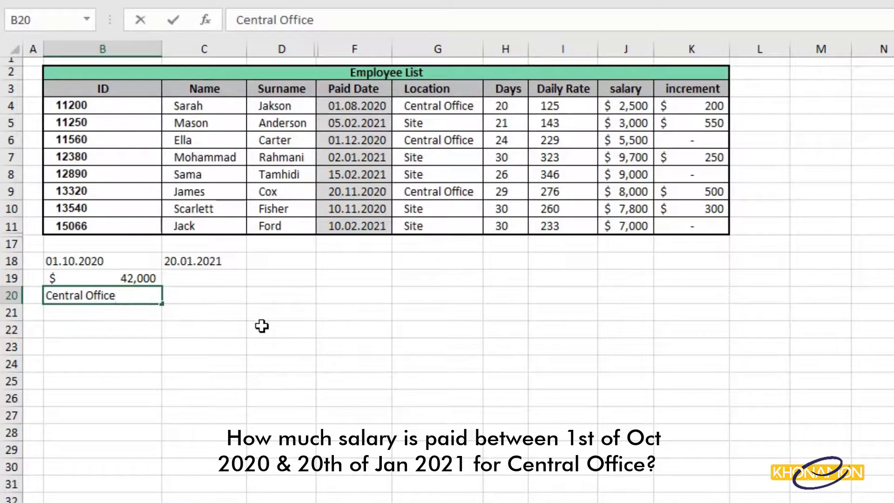
pyautogui.press('Return')
# Copy the SUMIFS formula text from B19 into B21 with its cell references unchanged
pyautogui.doubleClick(139, 278)
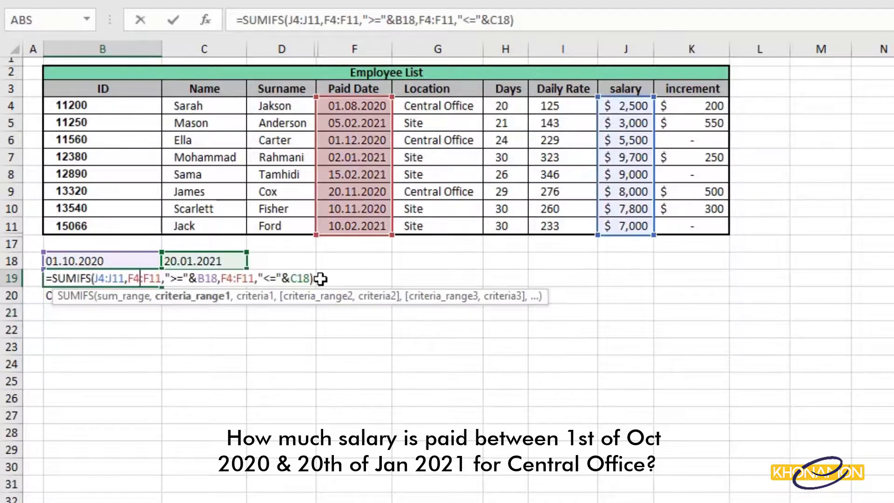
pyautogui.moveTo(320, 278); pyautogui.dragTo(31, 263)
pyautogui.hotkey('ctrl', 'c')
pyautogui.doubleClick(77, 313)
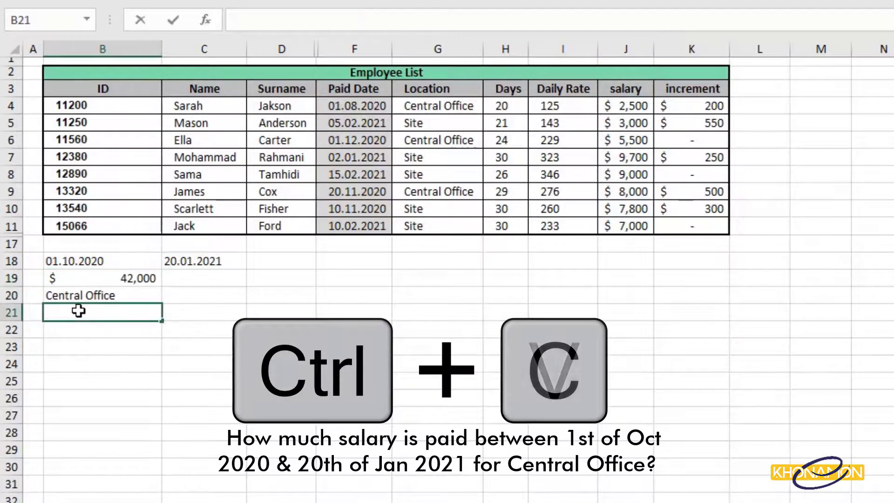
pyautogui.hotkey('ctrl', 'v')
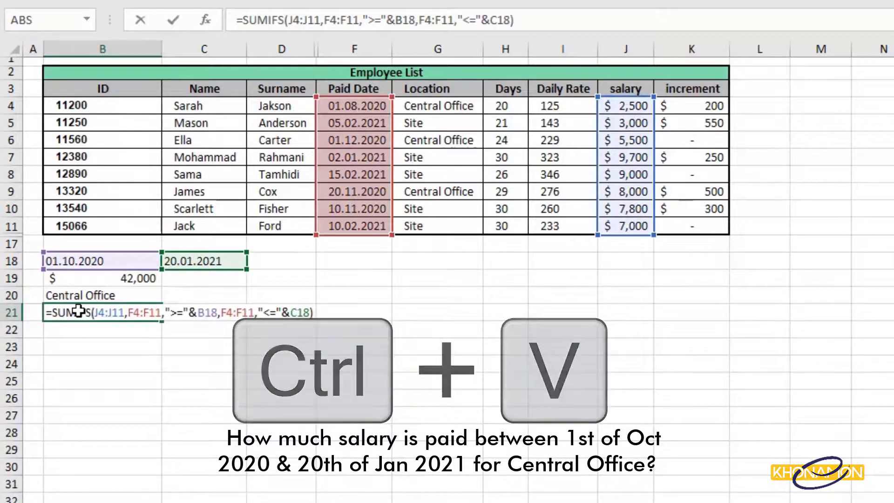
pyautogui.press('Return')
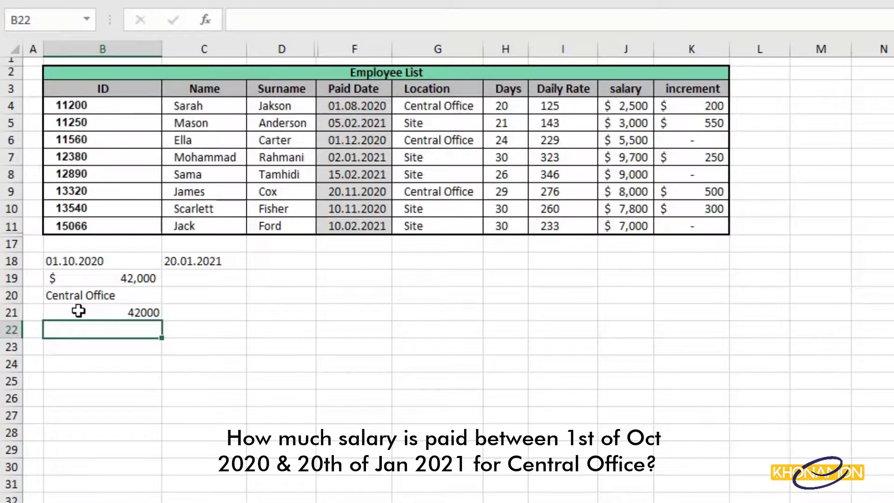
# Extend the B21 SUMIFS formula with the locations G4:G11 as third criteria range and B20 as its criterion
pyautogui.click(78, 311)
pyautogui.doubleClick(77, 311)
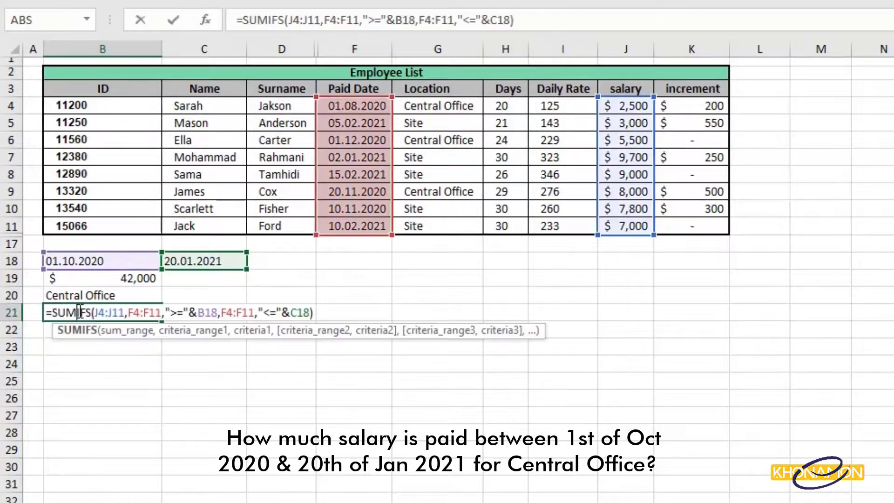
pyautogui.click(311, 312)
pyautogui.write(',')
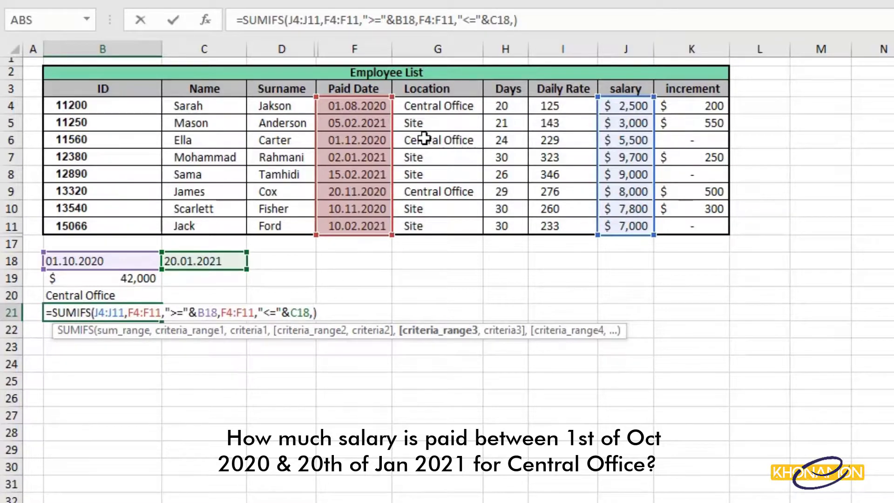
pyautogui.moveTo(427, 107); pyautogui.dragTo(429, 225)
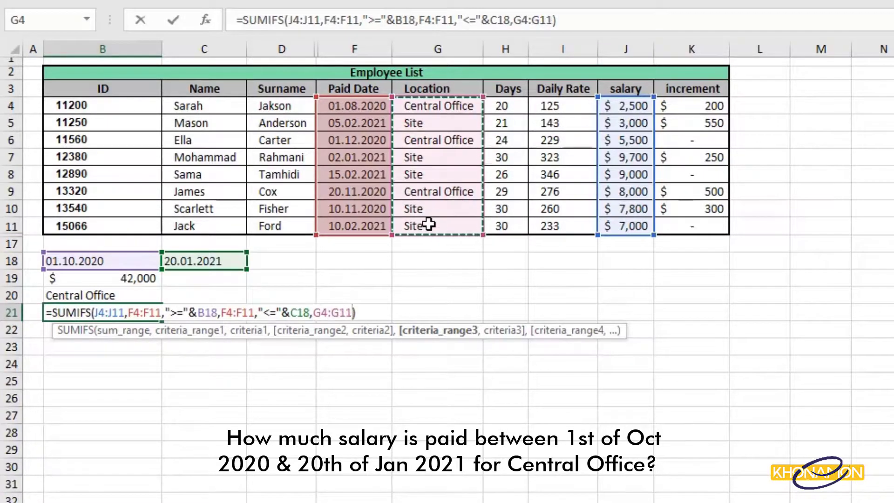
pyautogui.write(',')
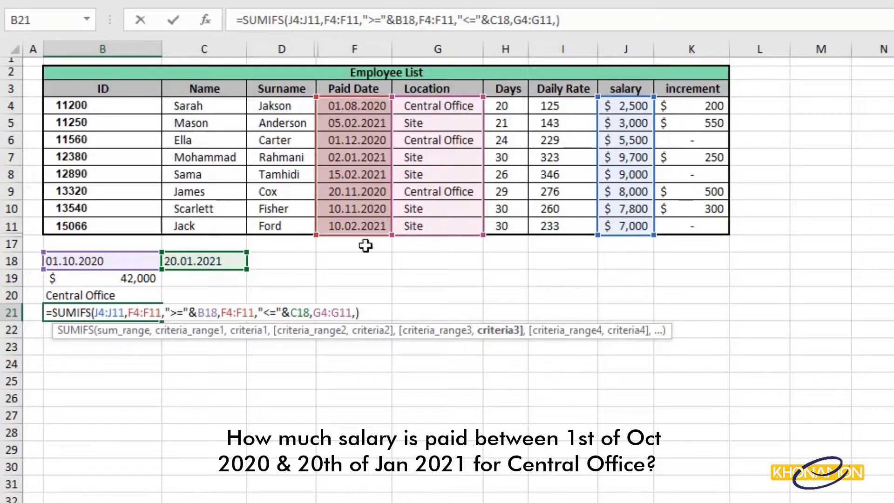
pyautogui.click(127, 294)
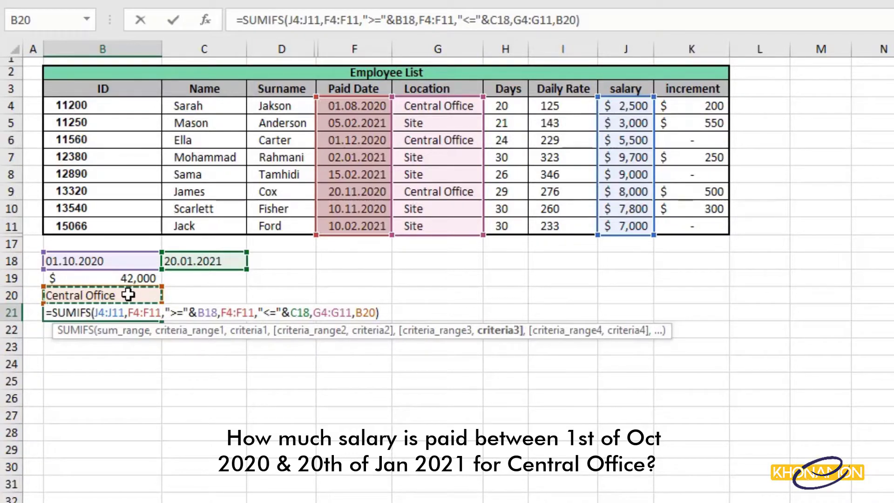
pyautogui.press('Return')
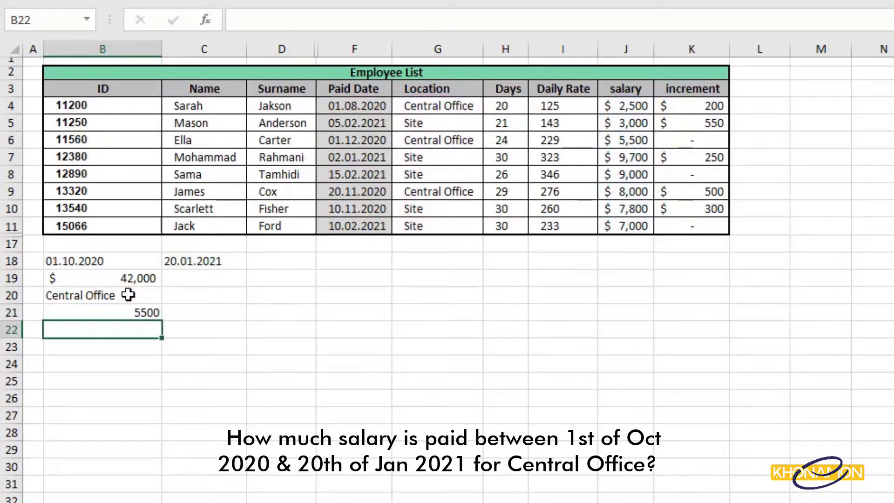